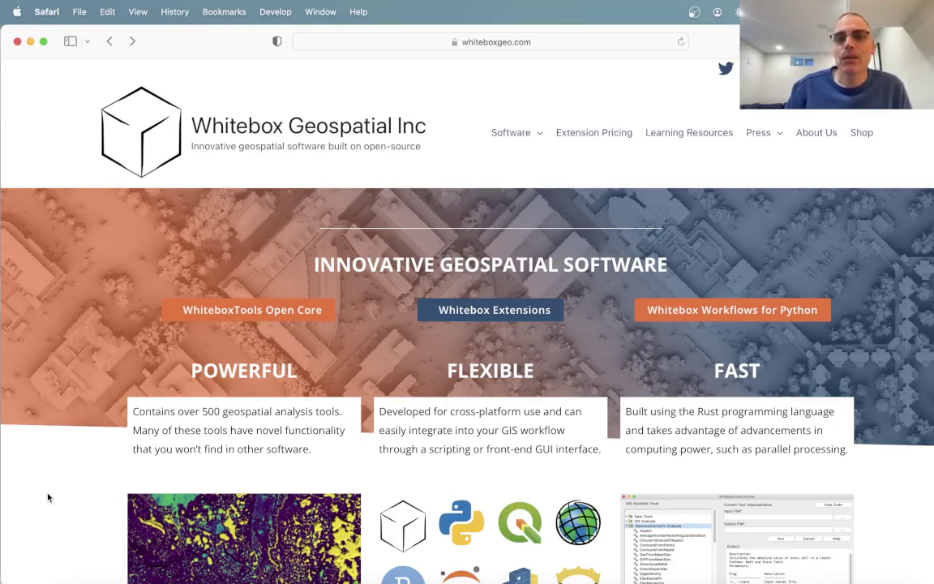
- Bring up the Software product list on the Whitebox Geospatial homepage
{"action": "mouse_move", "coordinate": [513, 149]}
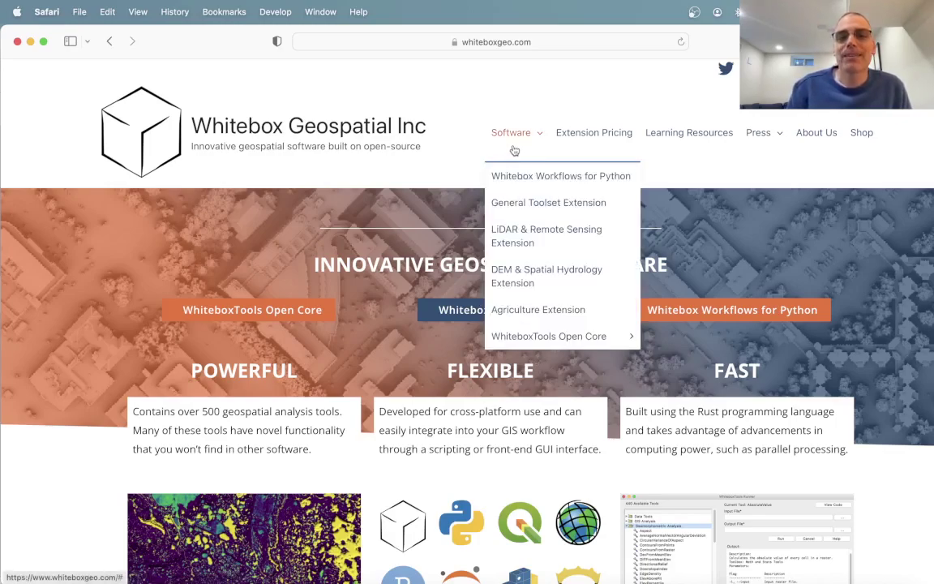
- Open the General Toolset Extension page and scroll down to its DEM Processing Tools list
{"action": "left_click", "coordinate": [517, 207]}
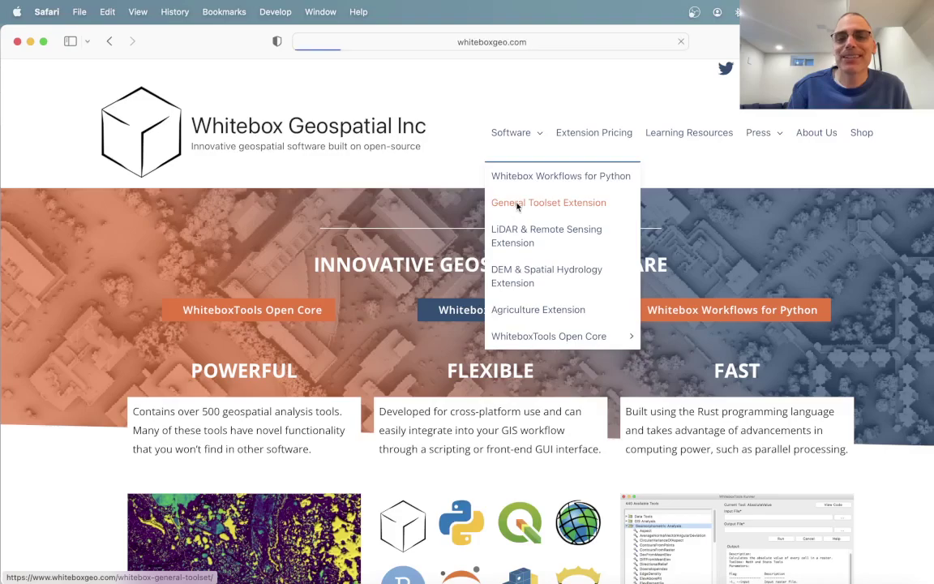
{"action": "scroll", "coordinate": [278, 309], "scroll_direction": "down", "scroll_amount": 2}
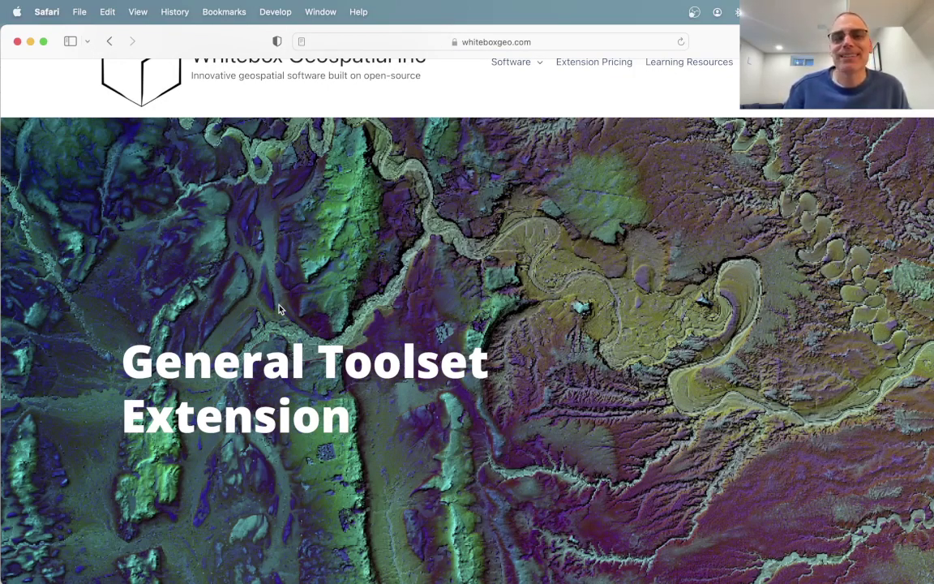
{"action": "scroll", "coordinate": [278, 309], "scroll_direction": "down", "scroll_amount": 15}
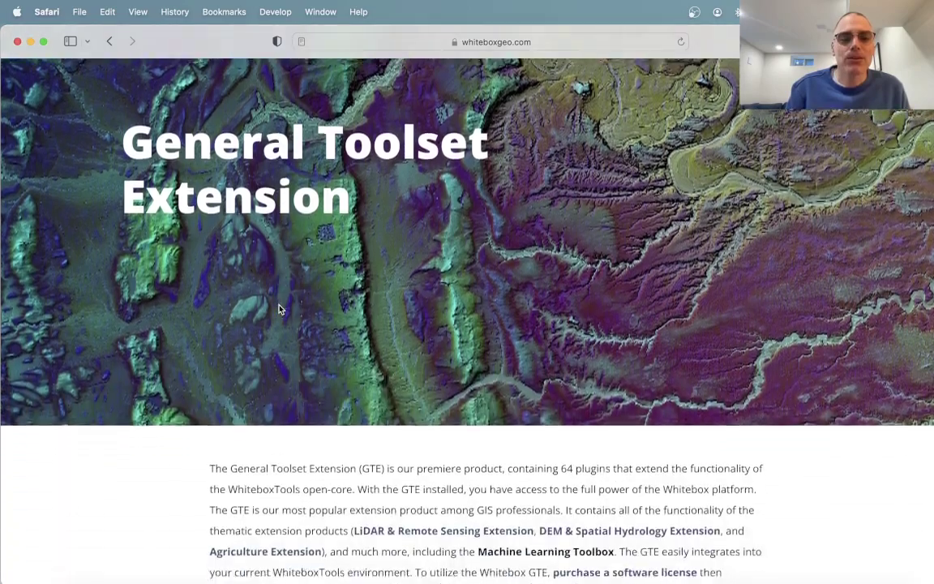
{"action": "scroll", "coordinate": [279, 308], "scroll_direction": "down", "scroll_amount": 10}
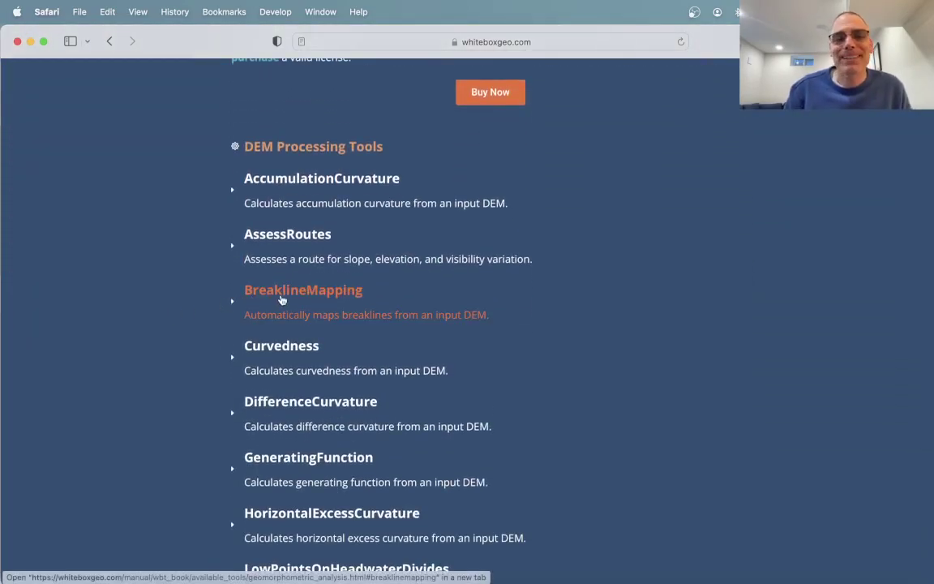
- Read the BreaklineMapping manual entry in a new tab, then bring the Grand Junction breaklines QGIS project forward
{"action": "left_click", "coordinate": [282, 300], "text": "super"}
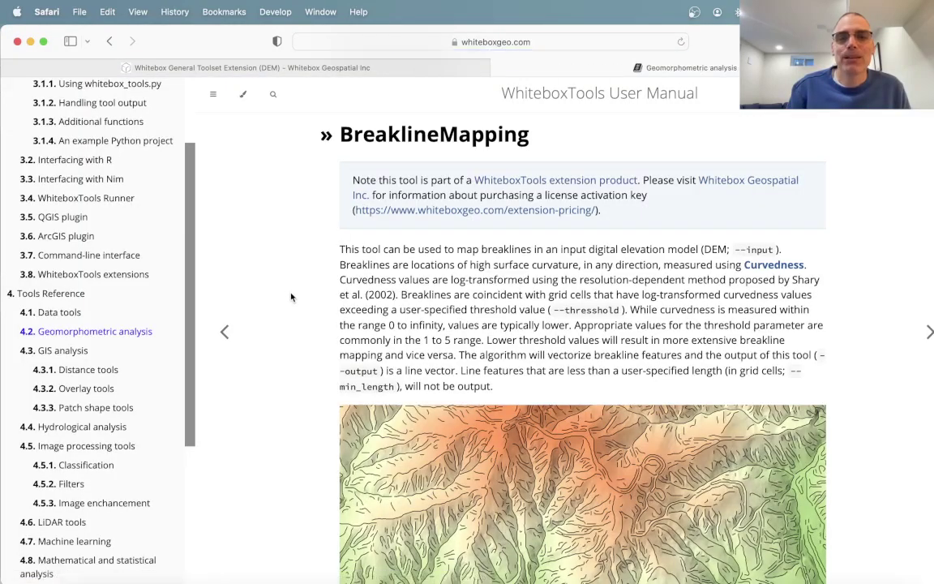
{"action": "scroll", "coordinate": [296, 350], "scroll_direction": "down", "scroll_amount": 2}
{"action": "scroll", "coordinate": [296, 350], "scroll_direction": "down", "scroll_amount": 2}
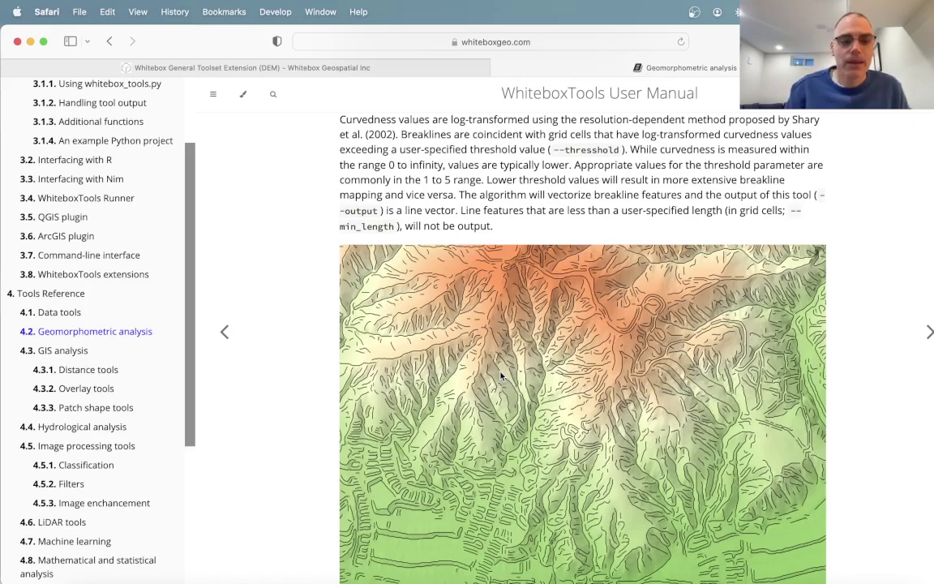
{"action": "left_click", "coordinate": [378, 580]}
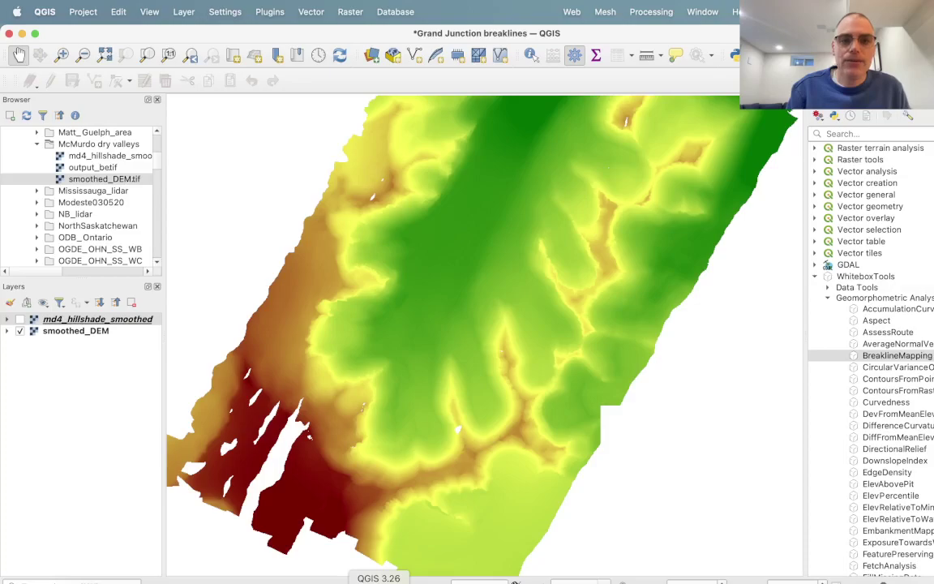
- Turn on md4_hillshade_smoothed and zoom and pan around the dry valleys hillshade
{"action": "left_click", "coordinate": [20, 320]}
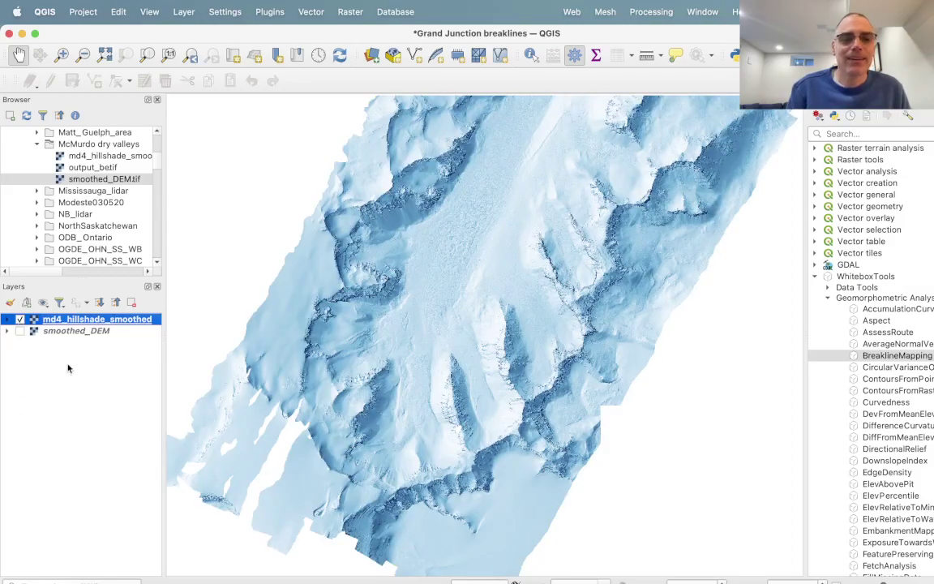
{"action": "scroll", "coordinate": [442, 405], "scroll_direction": "up", "scroll_amount": 5}
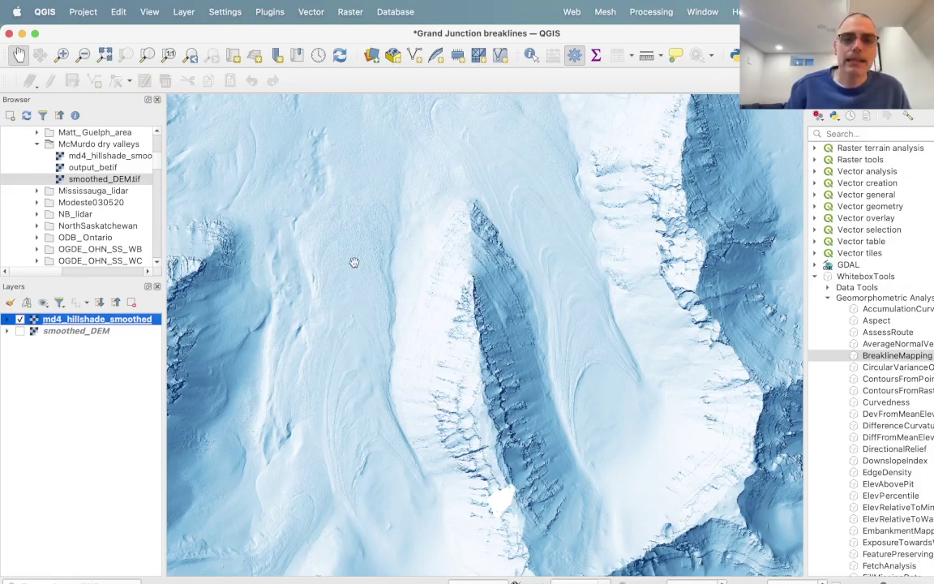
{"action": "scroll", "coordinate": [425, 423], "scroll_direction": "down", "scroll_amount": 2}
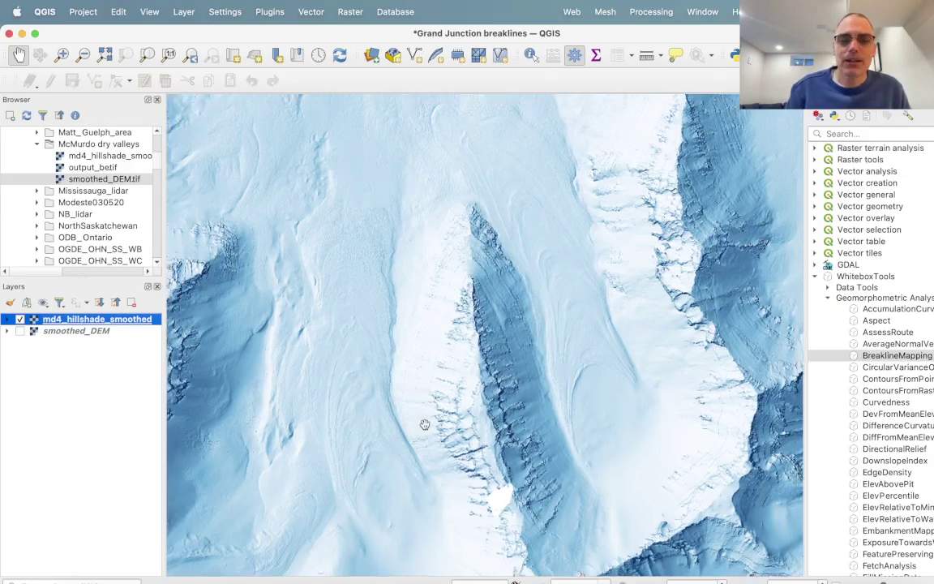
{"action": "left_click_drag", "start_coordinate": [364, 423], "coordinate": [405, 280]}
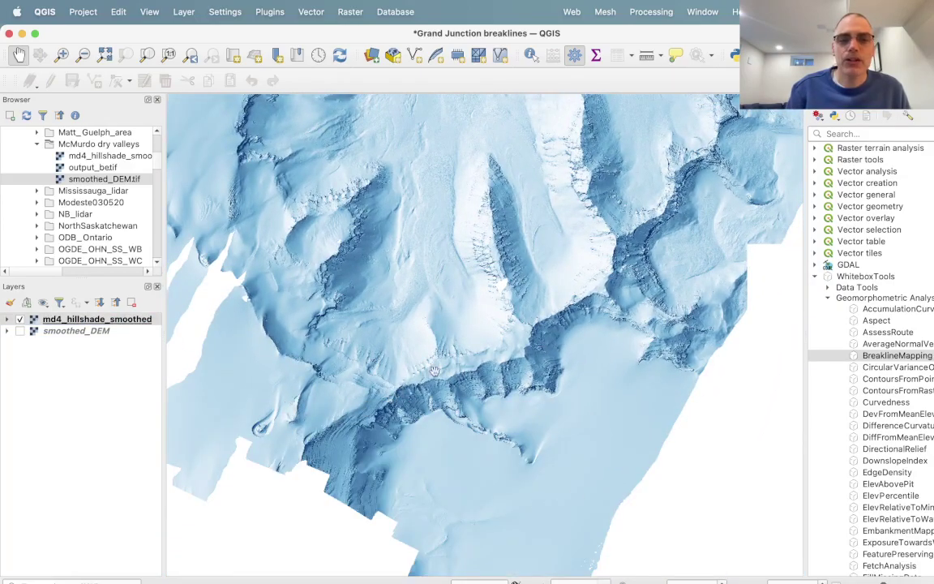
{"action": "scroll", "coordinate": [478, 229], "scroll_direction": "up", "scroll_amount": 2}
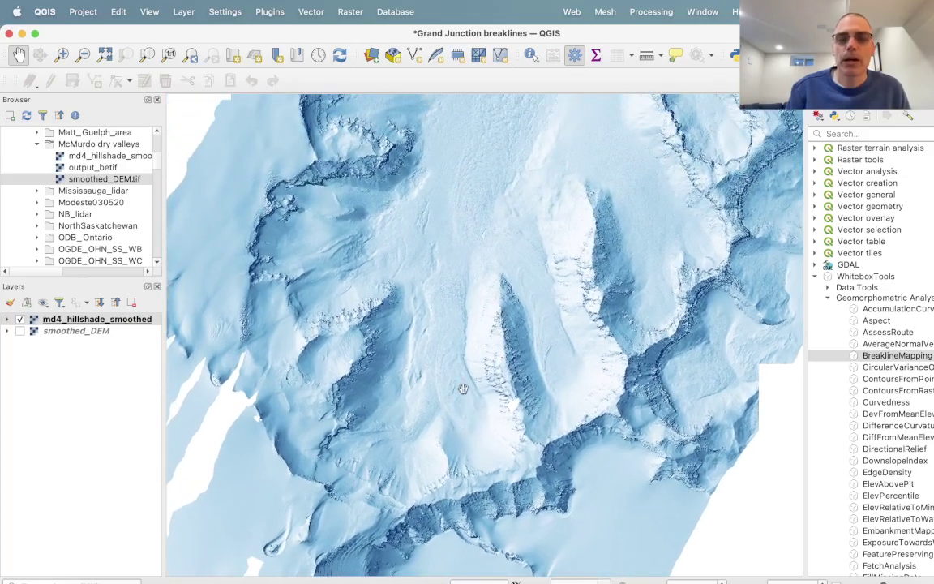
{"action": "left_click_drag", "start_coordinate": [545, 307], "coordinate": [604, 411]}
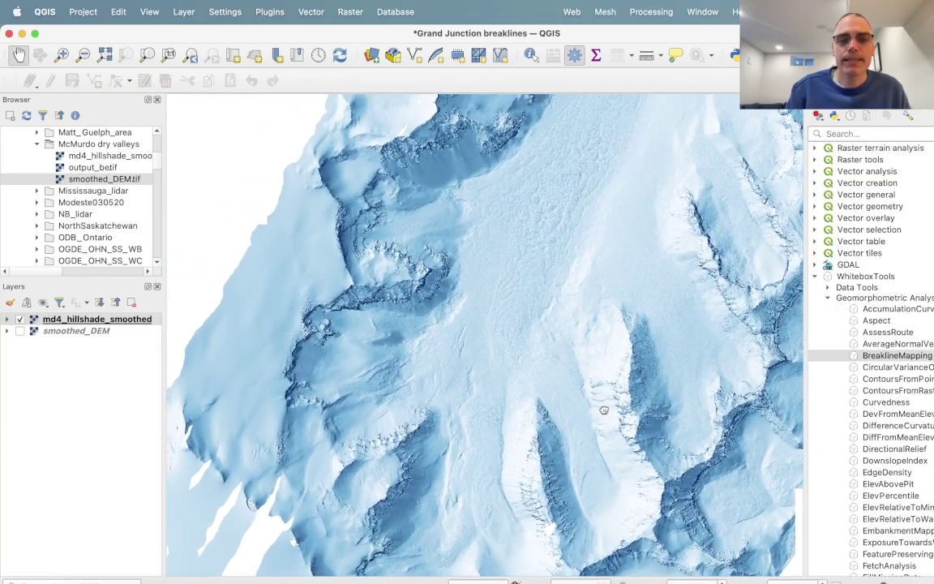
{"action": "scroll", "coordinate": [539, 282], "scroll_direction": "up", "scroll_amount": 3}
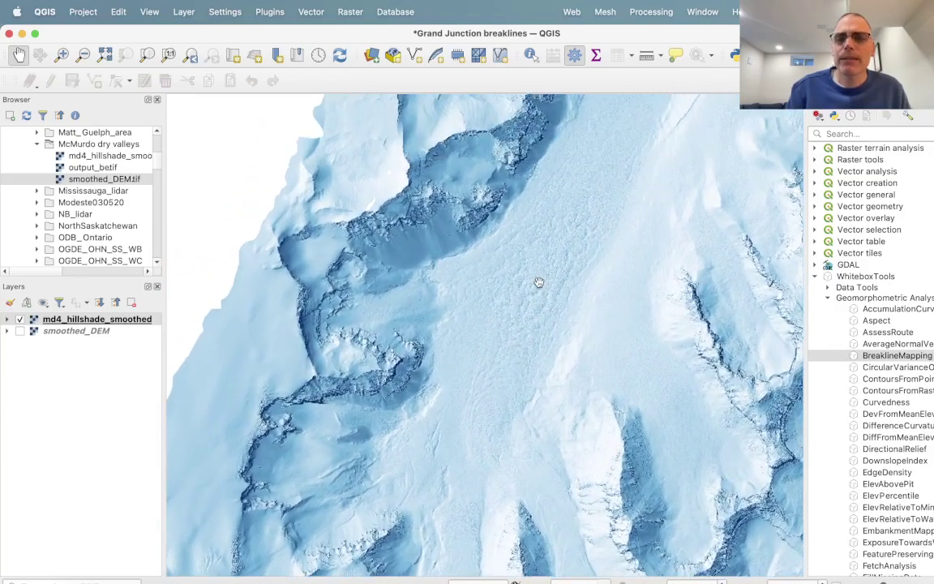
{"action": "scroll", "coordinate": [539, 282], "scroll_direction": "up", "scroll_amount": 3}
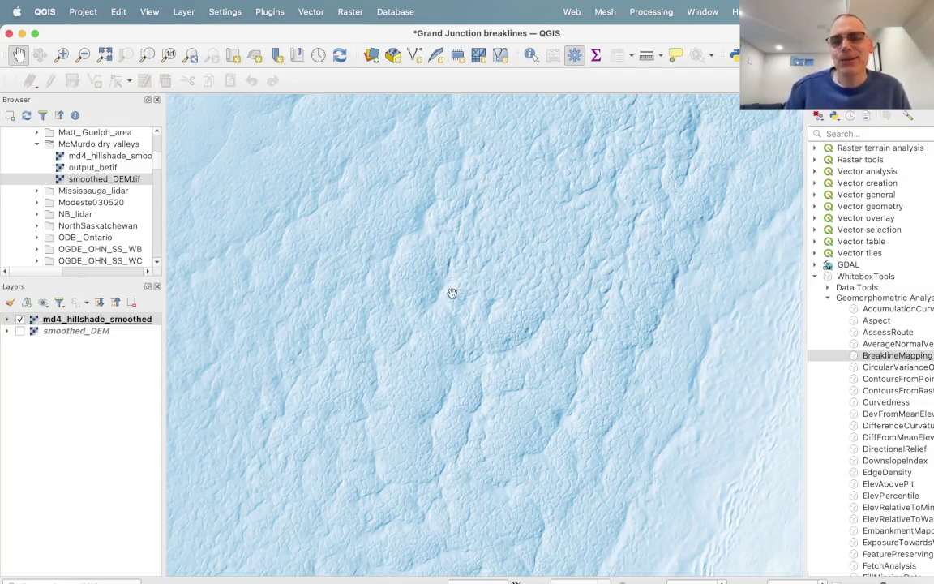
{"action": "scroll", "coordinate": [452, 293], "scroll_direction": "down", "scroll_amount": 5}
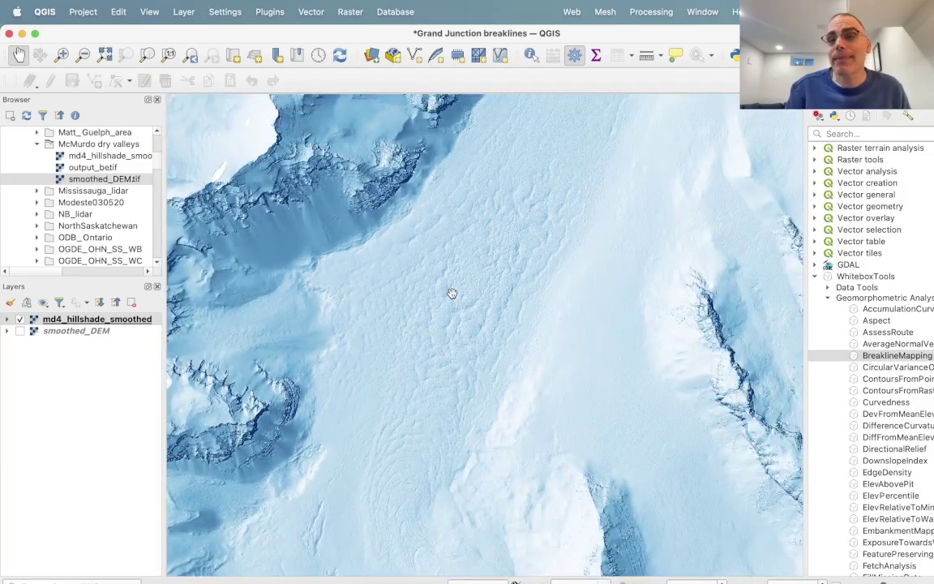
{"action": "left_click_drag", "start_coordinate": [359, 325], "coordinate": [407, 319]}
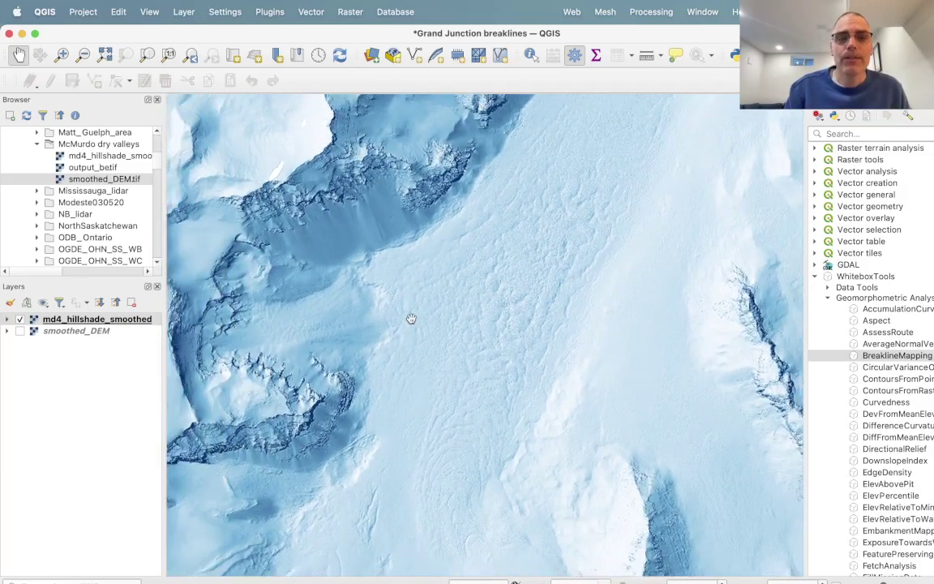
{"action": "scroll", "coordinate": [407, 319], "scroll_direction": "down", "scroll_amount": 3}
{"action": "left_click_drag", "start_coordinate": [463, 329], "coordinate": [467, 277]}
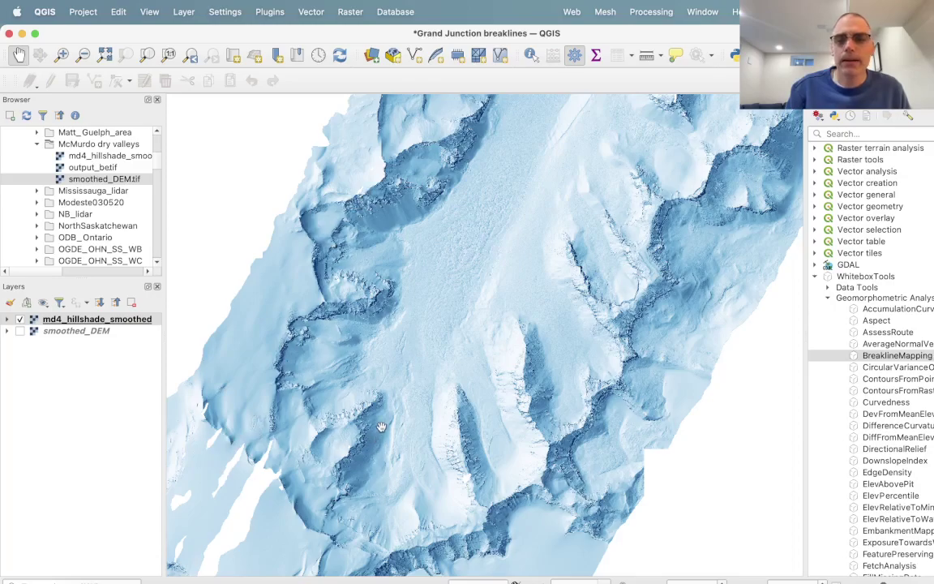
{"action": "scroll", "coordinate": [873, 440], "scroll_direction": "down", "scroll_amount": 2}
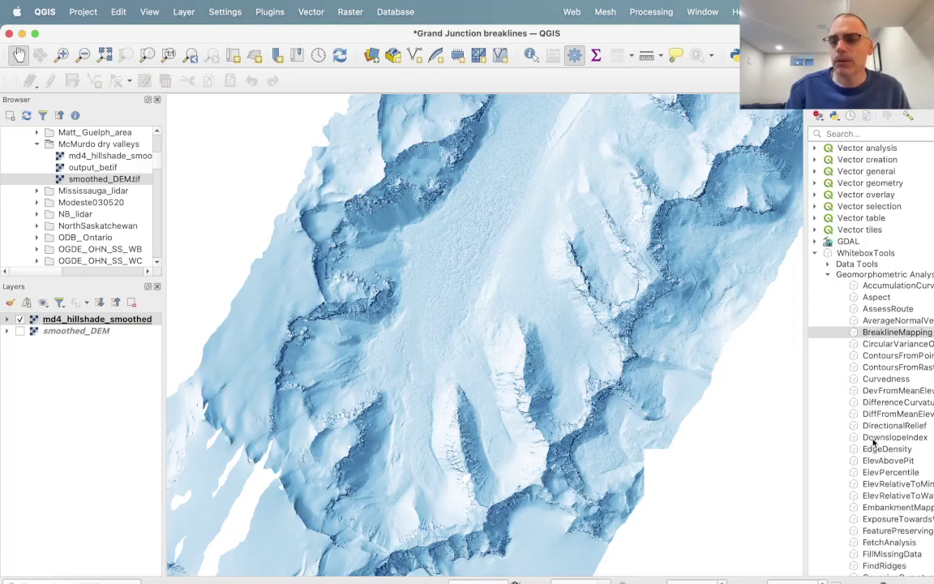
{"action": "scroll", "coordinate": [872, 440], "scroll_direction": "up", "scroll_amount": 1}
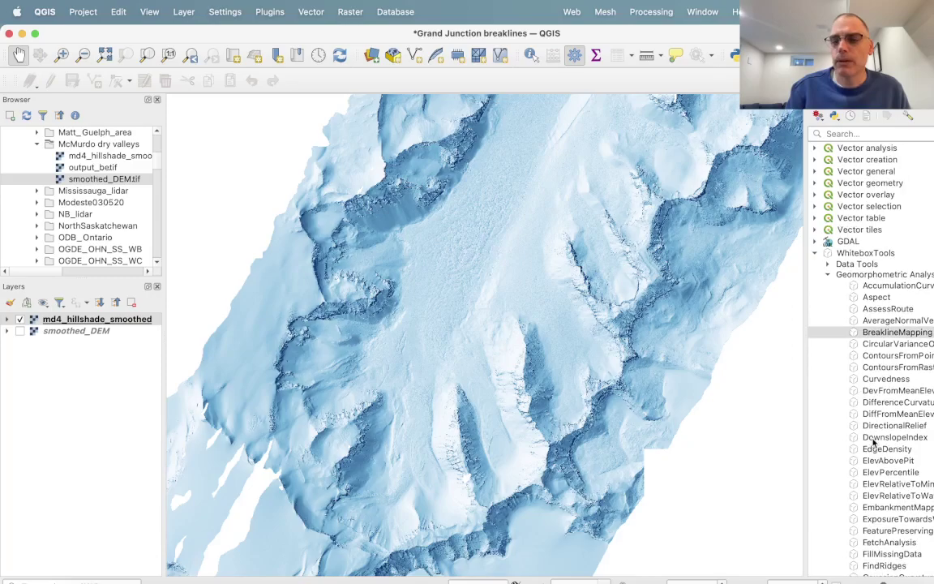
{"action": "left_click_drag", "start_coordinate": [479, 308], "coordinate": [436, 309]}
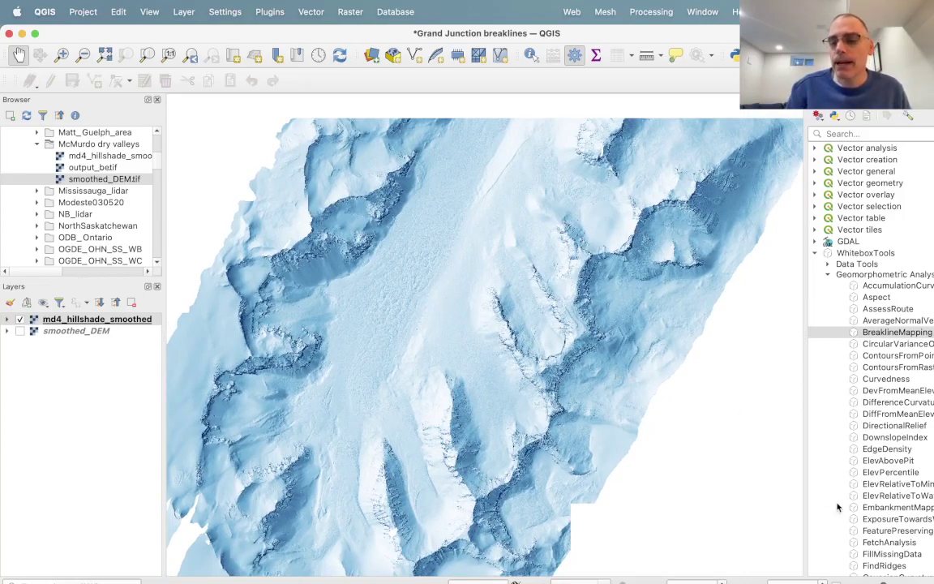
{"action": "left_click", "coordinate": [872, 531]}
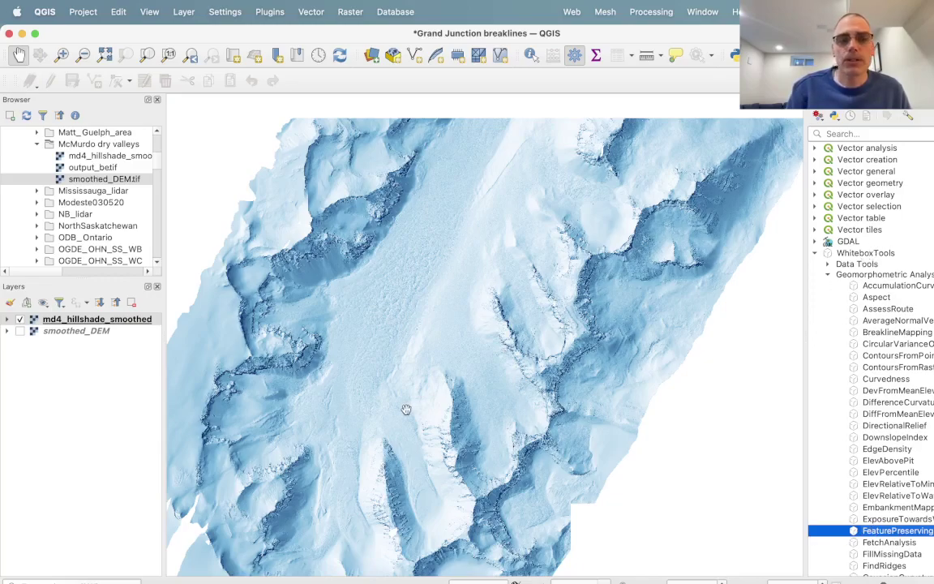
{"action": "scroll", "coordinate": [407, 409], "scroll_direction": "up", "scroll_amount": 2}
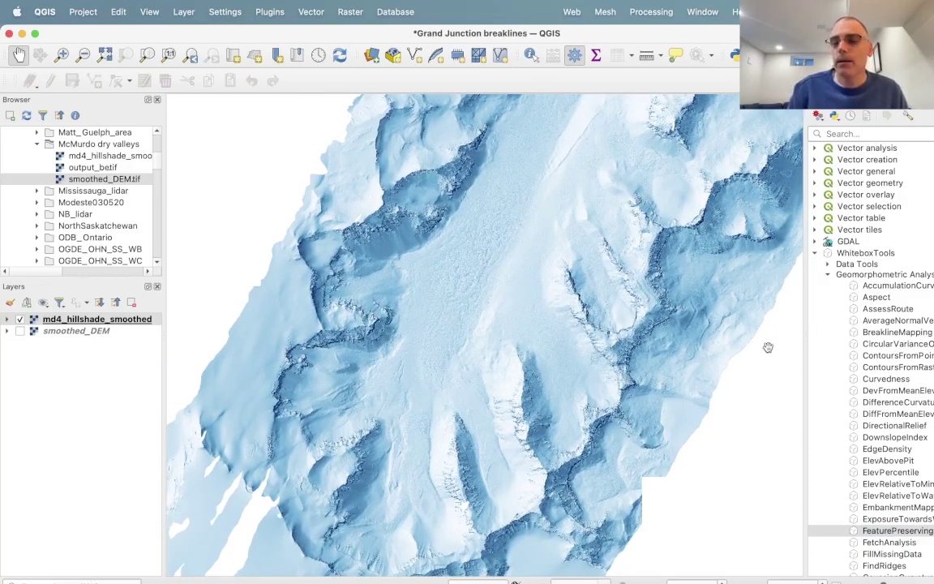
{"action": "left_click", "coordinate": [876, 335]}
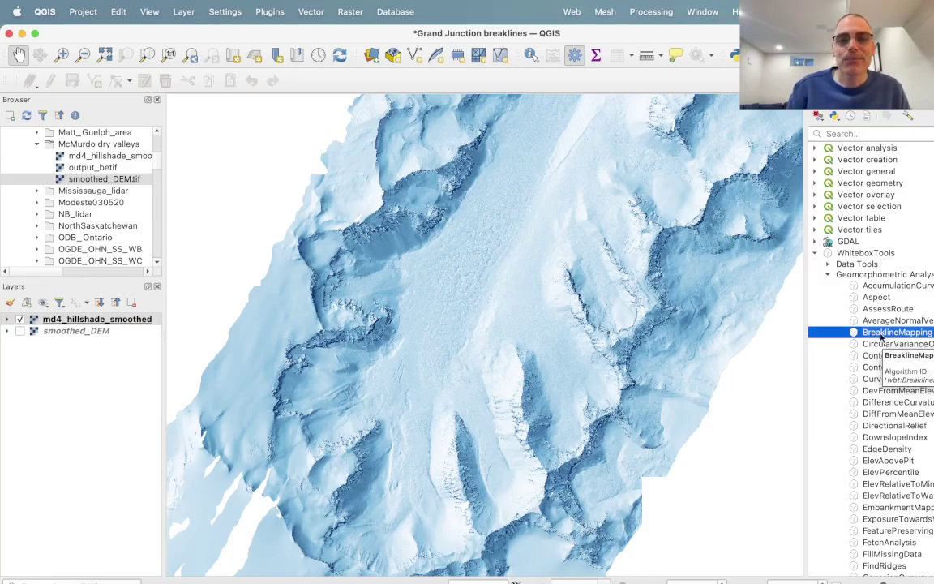
- Configure BreaklineMapping on smoothed_DEM with threshold 3 and minimum line length 6
{"action": "double_click", "coordinate": [881, 333]}
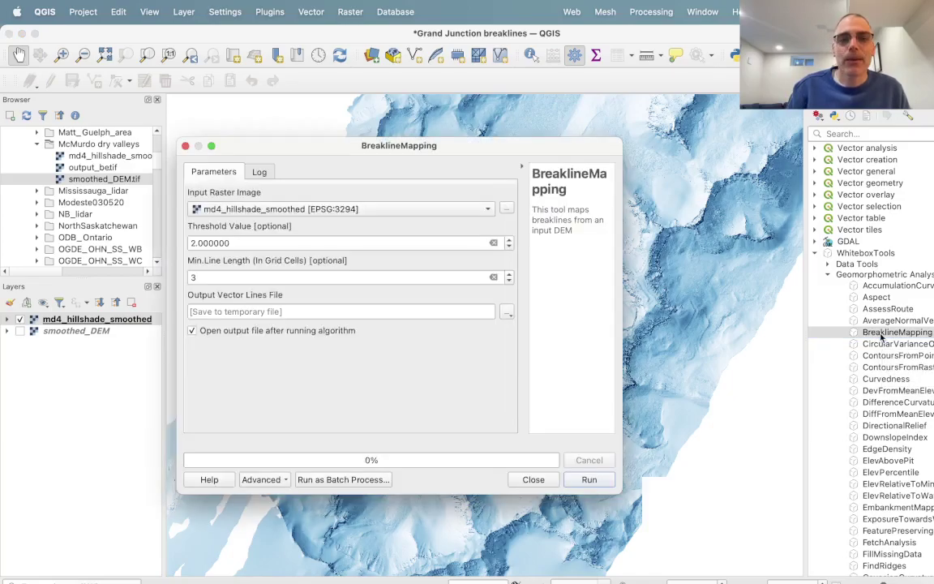
{"action": "left_click", "coordinate": [477, 211]}
{"action": "left_click", "coordinate": [415, 226]}
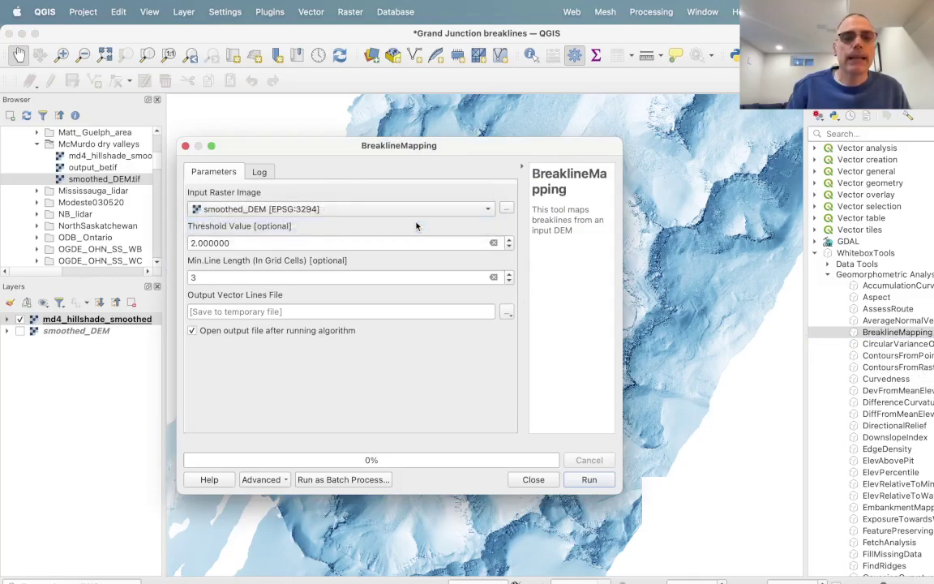
{"action": "double_click", "coordinate": [246, 242]}
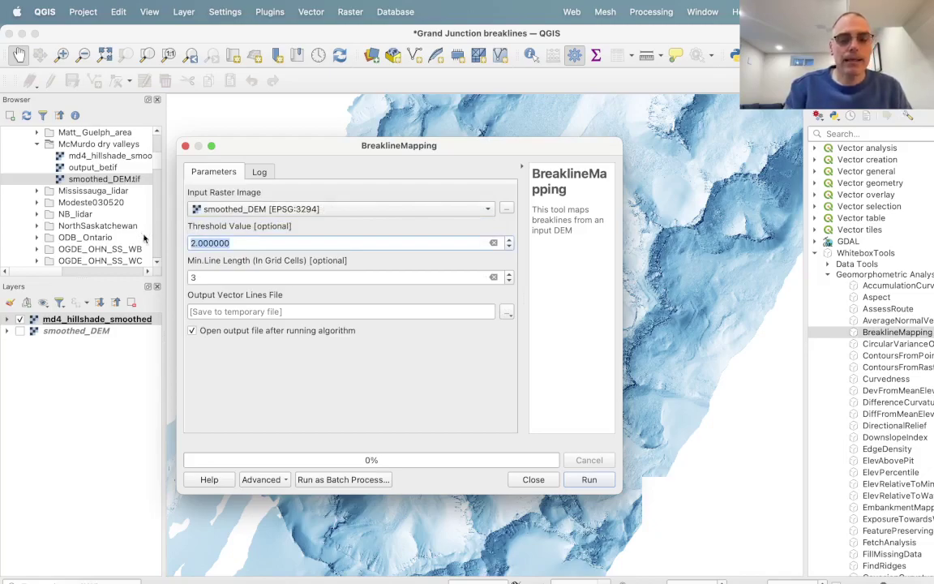
{"action": "type", "text": "3"}
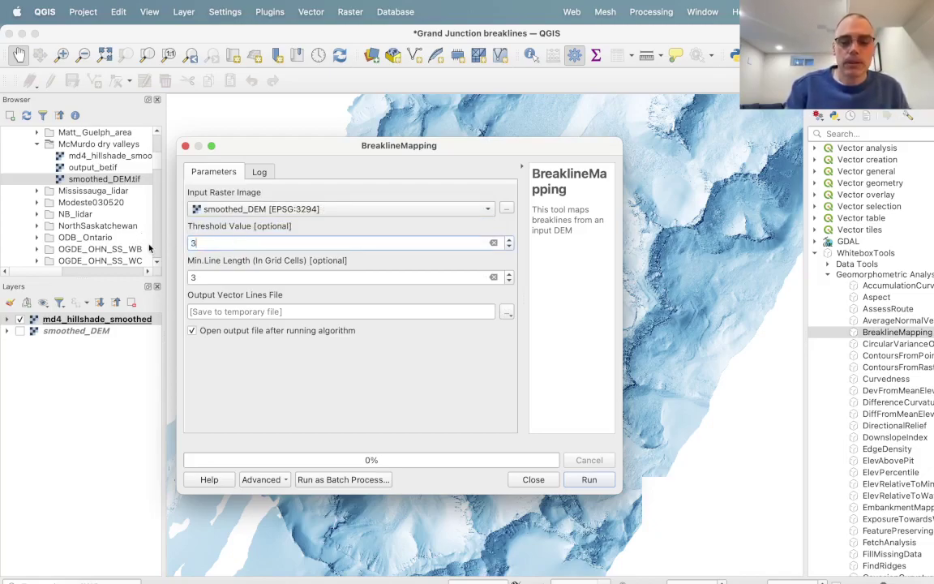
{"action": "left_click", "coordinate": [506, 275]}
{"action": "left_click", "coordinate": [507, 275]}
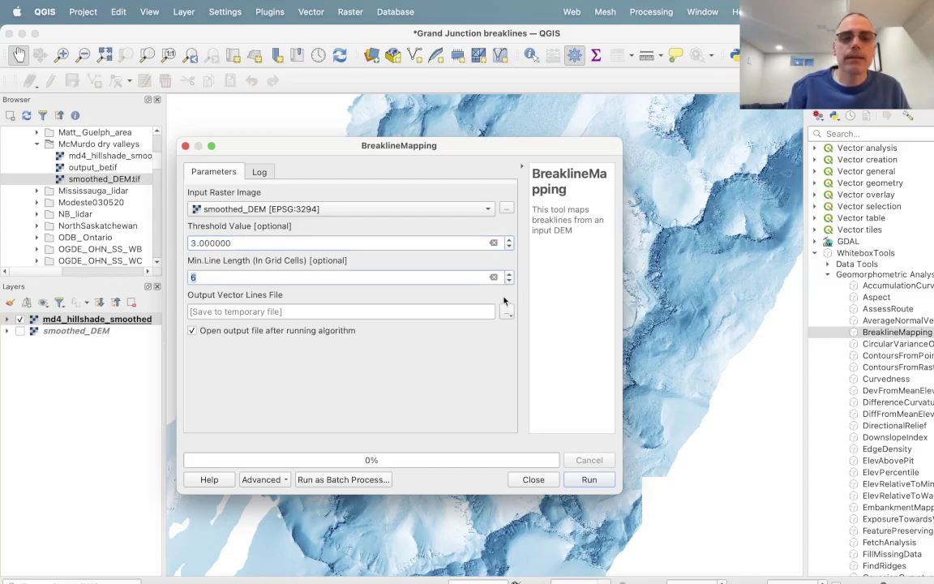
{"action": "left_click", "coordinate": [505, 315]}
- Save the tool's output as breaklines.shp in the McMurdo dry valleys folder
{"action": "left_click", "coordinate": [527, 341]}
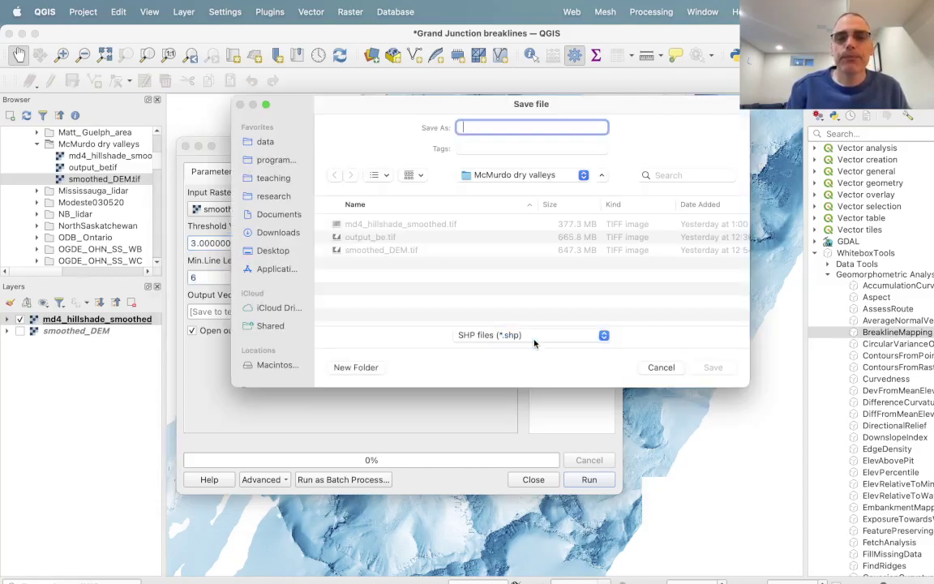
{"action": "type", "text": "brea"}
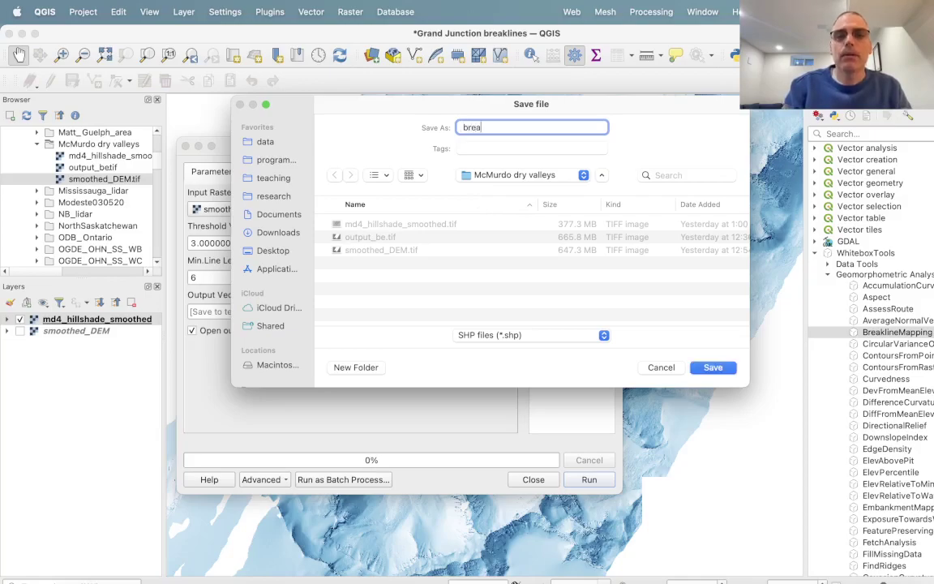
{"action": "type", "text": "klines.shp"}
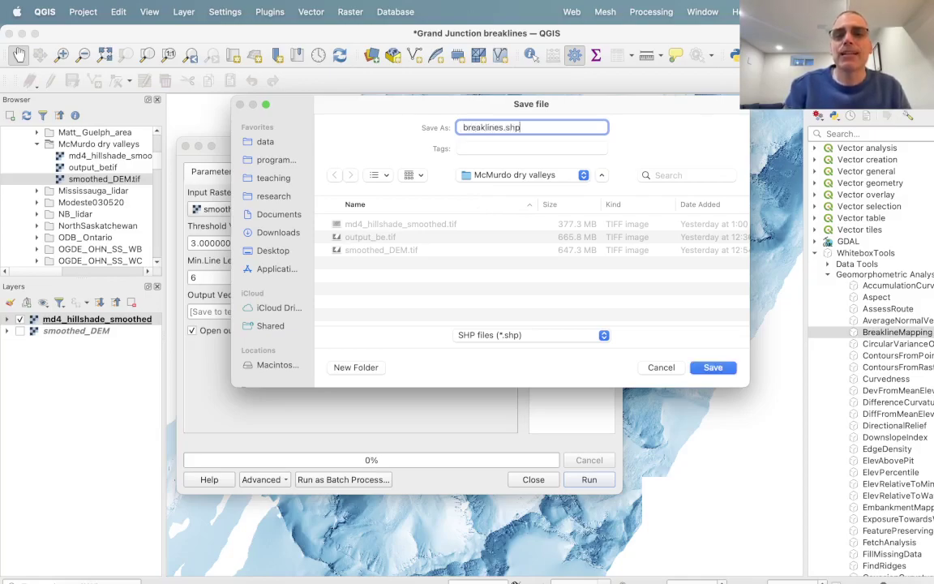
{"action": "left_click", "coordinate": [712, 369]}
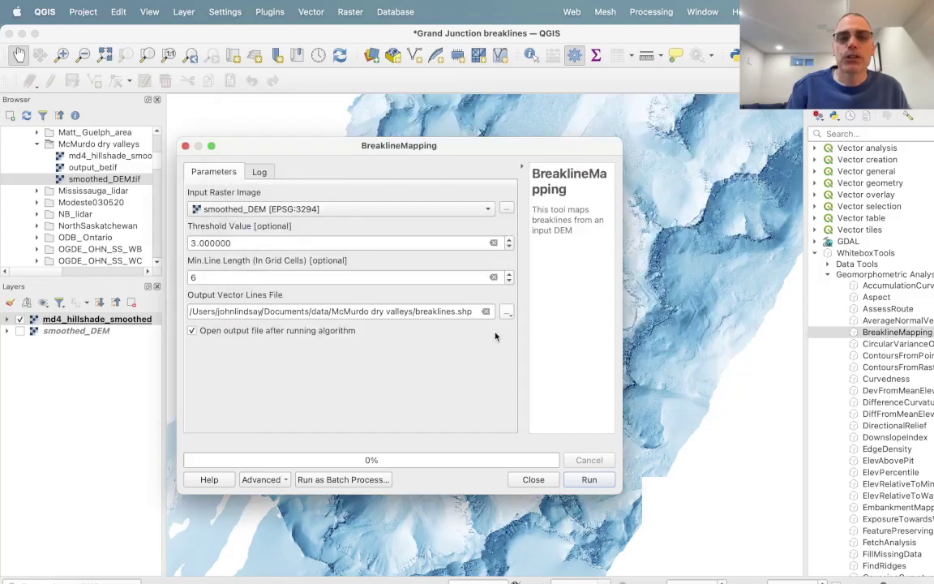
- Run BreaklineMapping and return to the Parameters tab once it finishes
{"action": "left_click", "coordinate": [587, 479]}
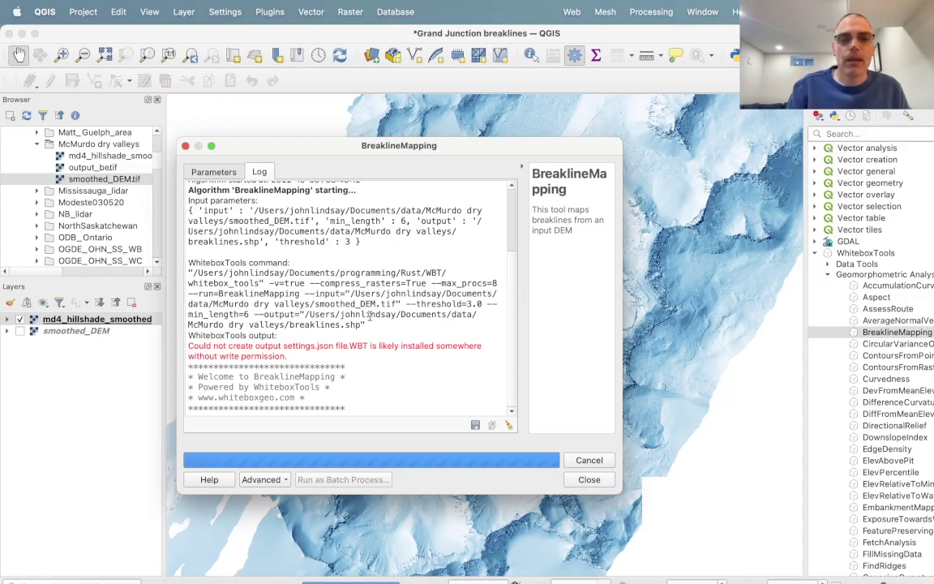
{"action": "left_click", "coordinate": [214, 171]}
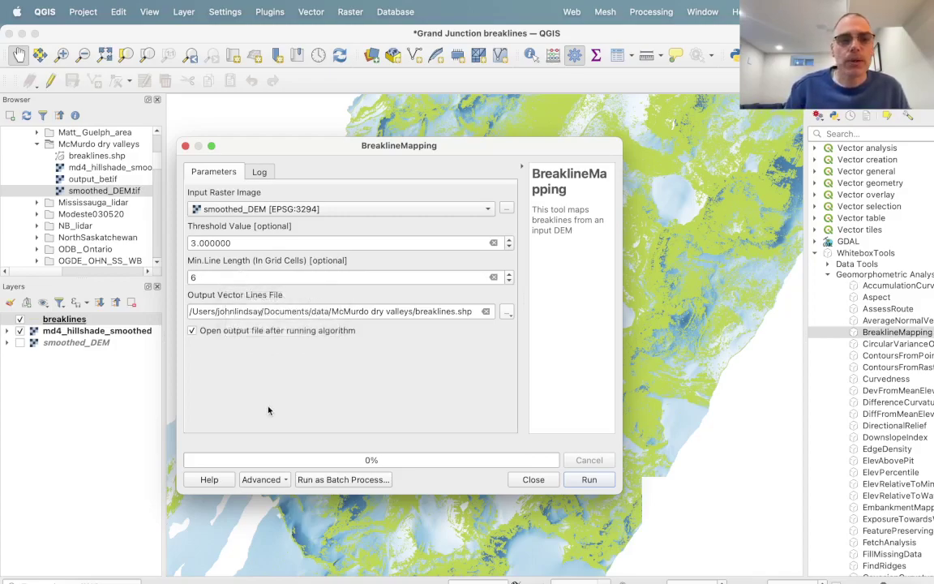
- Close the tool and style the breaklines layer as a black line, width 0.40 mm
{"action": "left_click", "coordinate": [533, 479]}
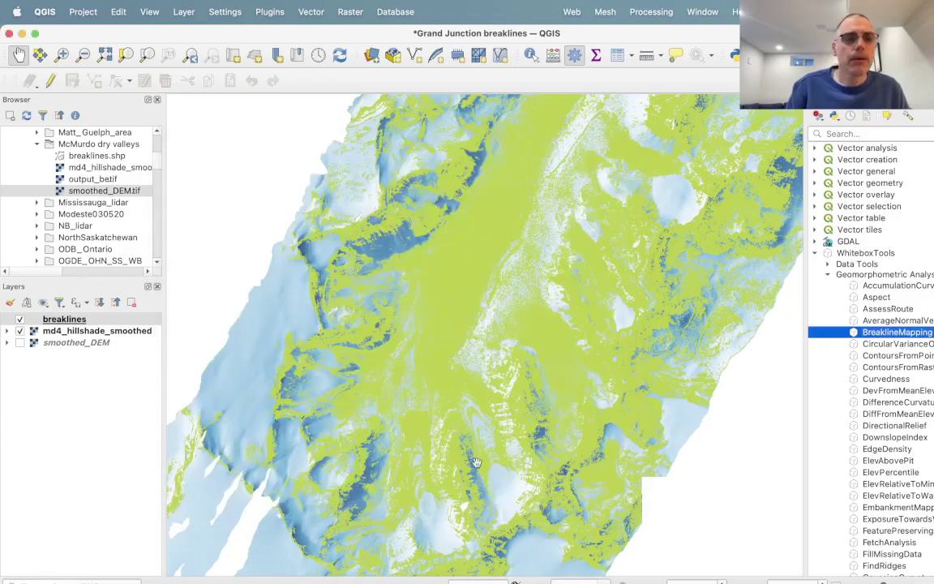
{"action": "double_click", "coordinate": [65, 319]}
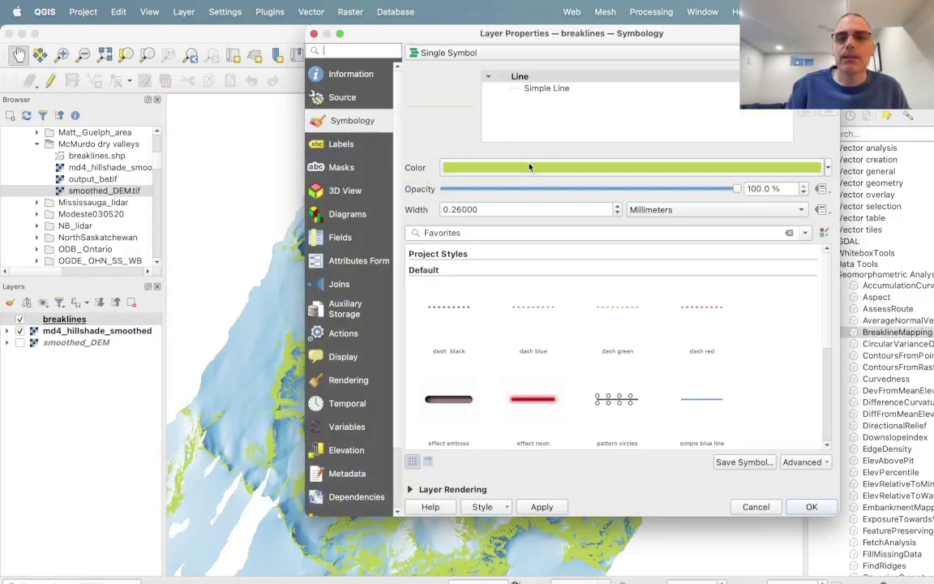
{"action": "left_click", "coordinate": [530, 167]}
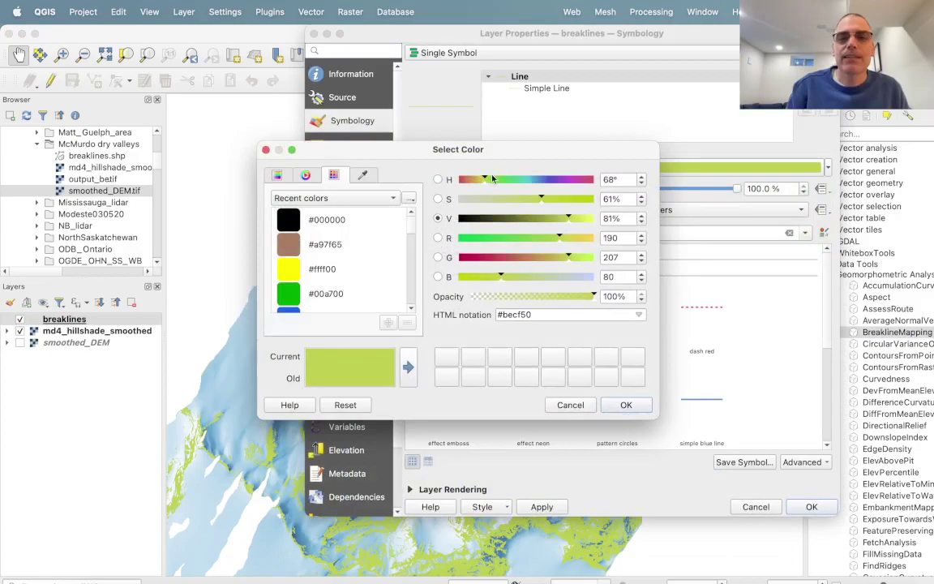
{"action": "left_click", "coordinate": [293, 220]}
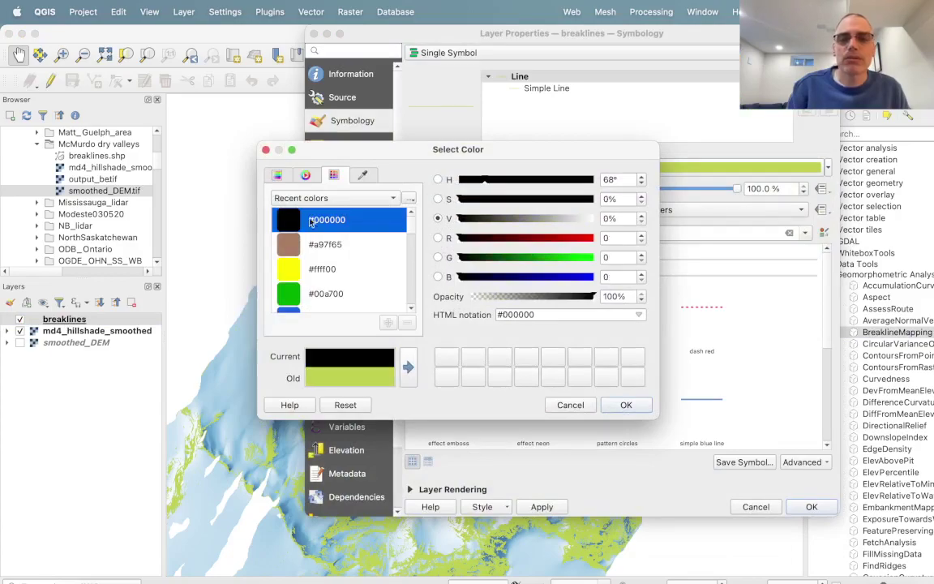
{"action": "left_click", "coordinate": [622, 403]}
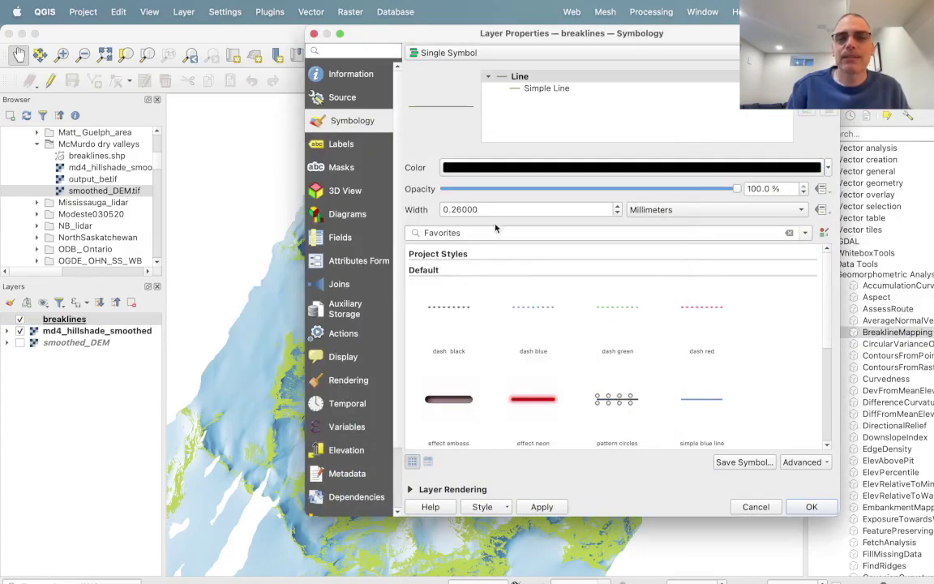
{"action": "left_click_drag", "start_coordinate": [488, 208], "coordinate": [452, 206]}
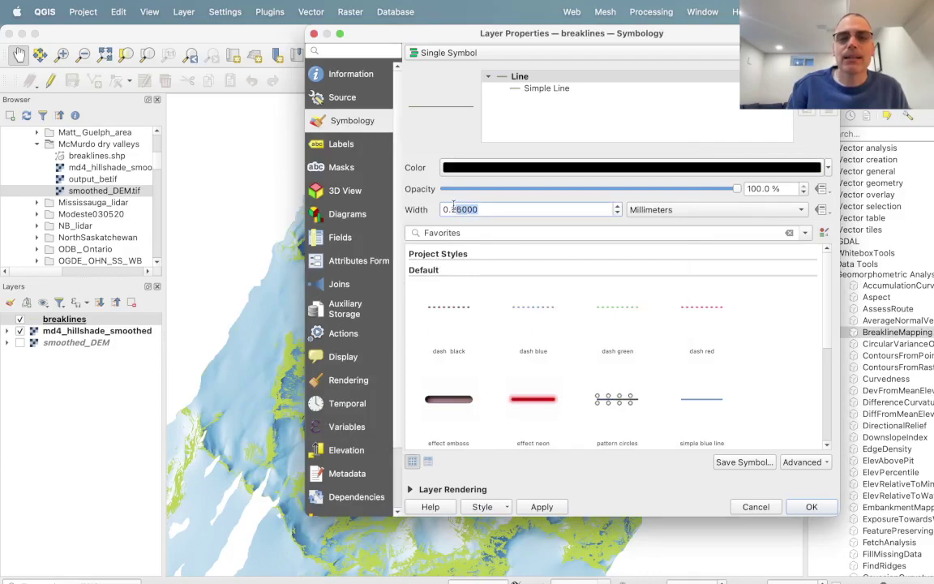
{"action": "type", "text": "40"}
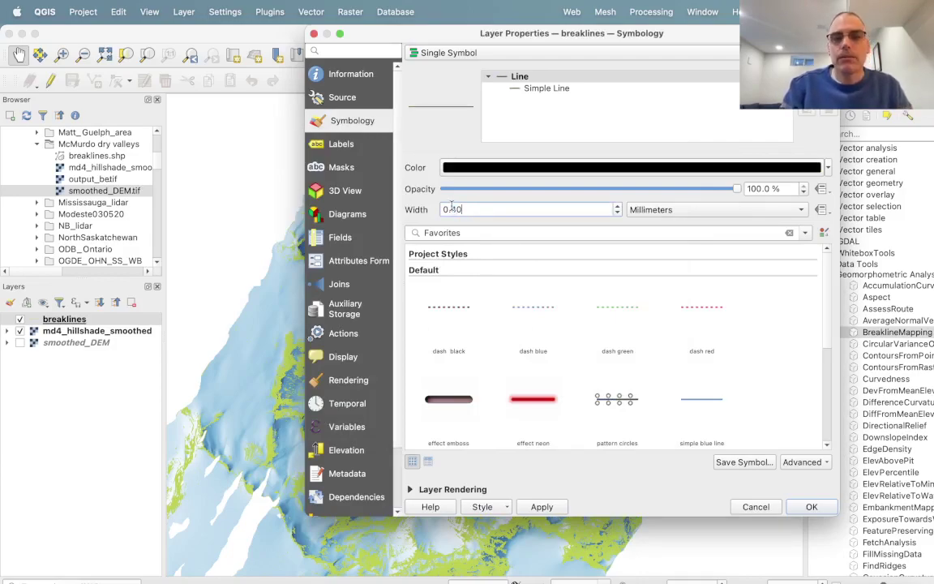
- Check the breaklines Information page and apply the style, then inspect smoothed_DEM's properties
{"action": "left_click", "coordinate": [355, 75]}
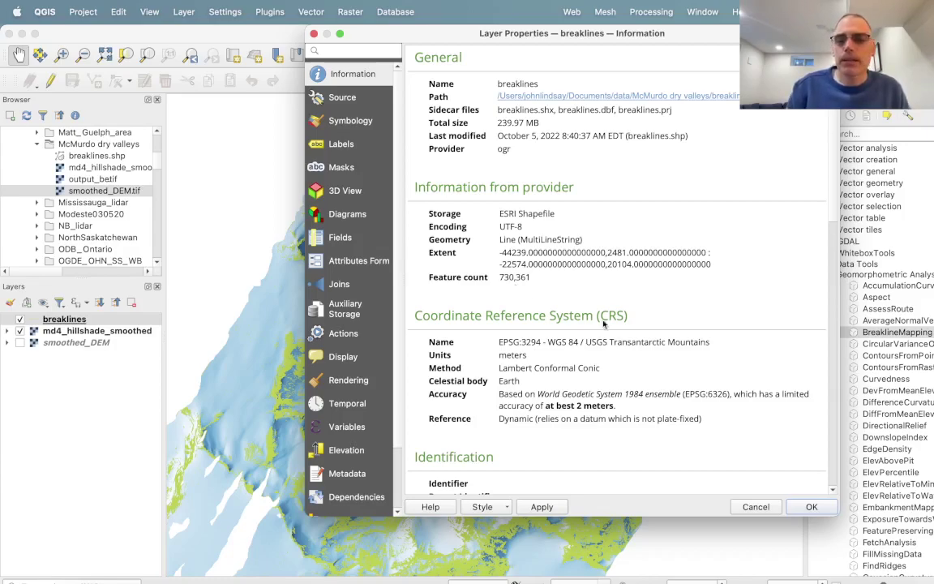
{"action": "left_click", "coordinate": [794, 514]}
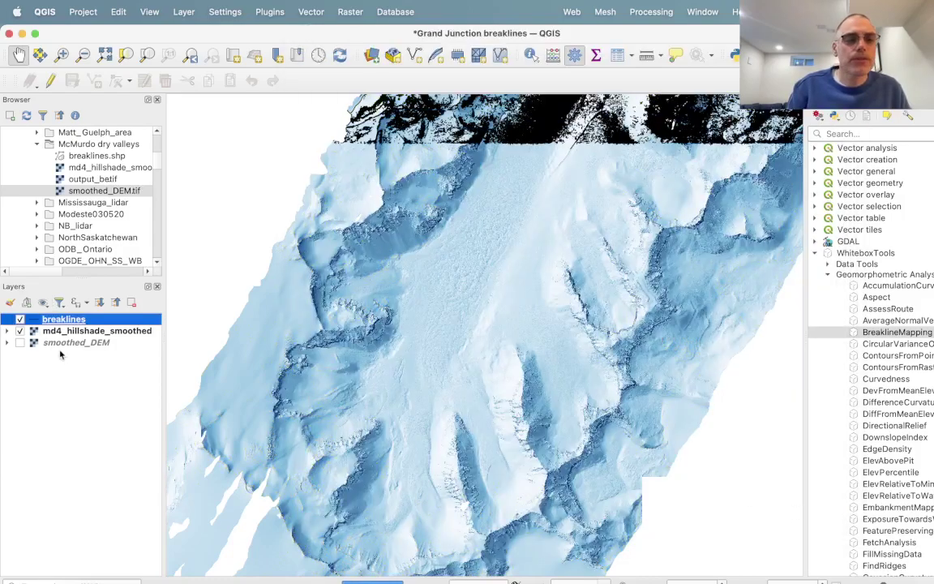
{"action": "left_click", "coordinate": [81, 343]}
{"action": "double_click", "coordinate": [81, 342]}
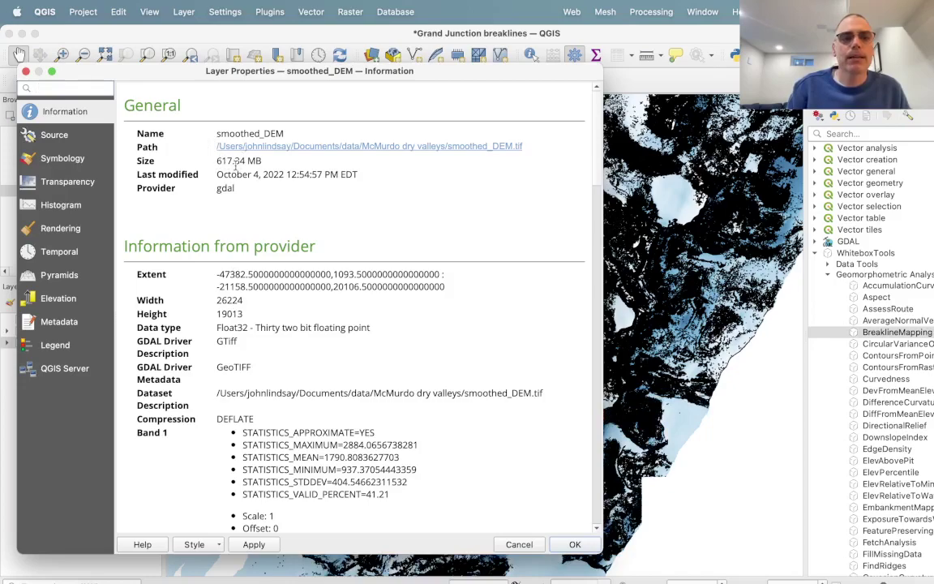
{"action": "left_click", "coordinate": [25, 72]}
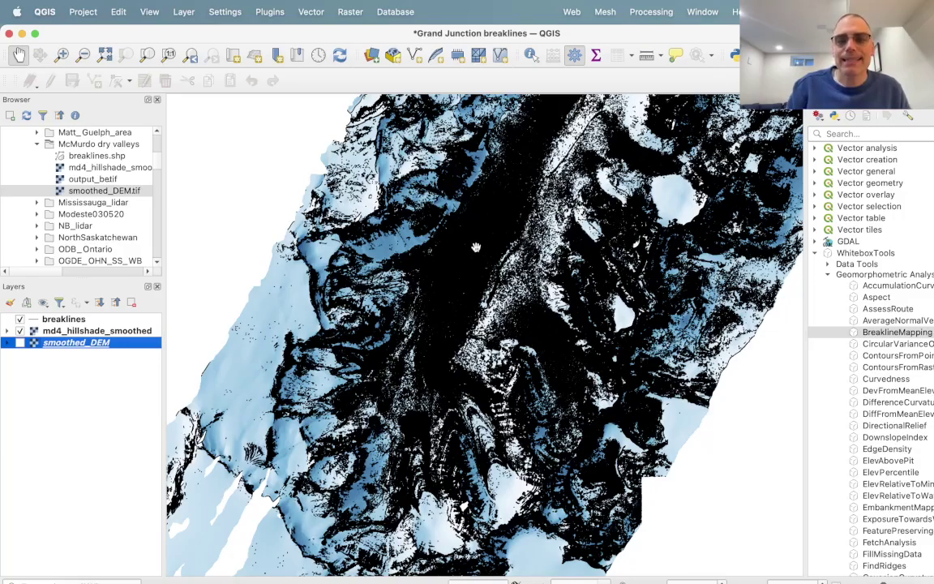
- Pan and zoom out until the black breaklines form a small rectangle within the hillshade
{"action": "scroll", "coordinate": [462, 255], "scroll_direction": "up", "scroll_amount": 6}
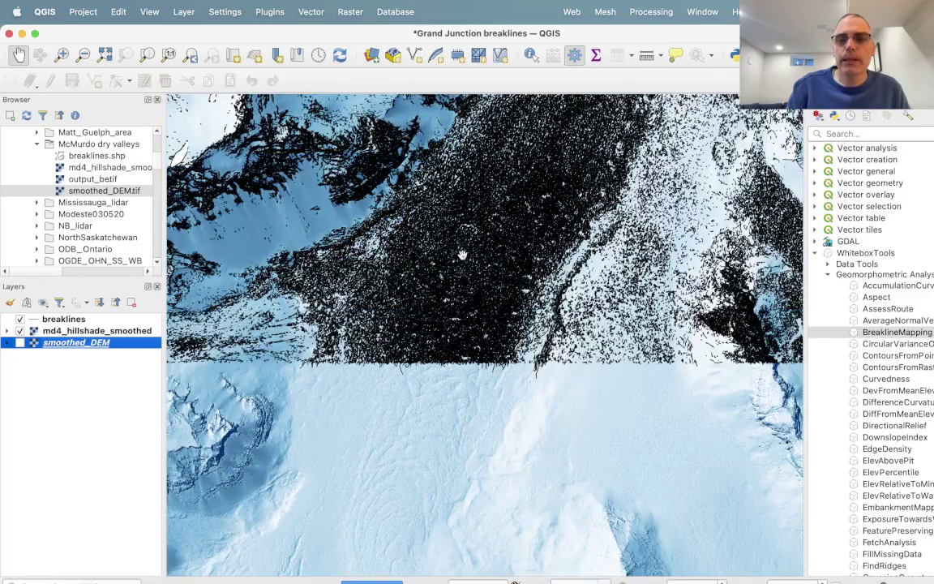
{"action": "scroll", "coordinate": [559, 332], "scroll_direction": "up", "scroll_amount": 2}
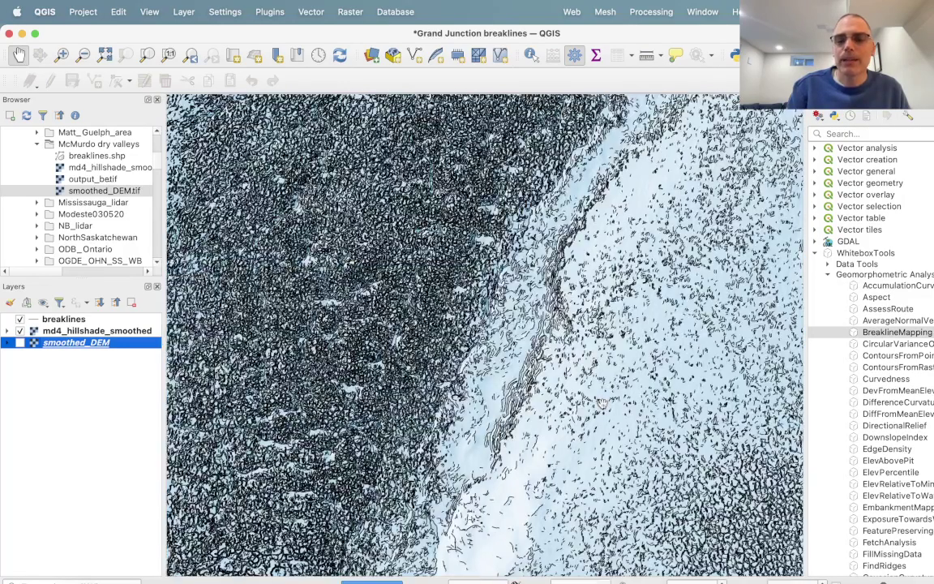
{"action": "left_click_drag", "start_coordinate": [586, 289], "coordinate": [575, 278]}
{"action": "scroll", "coordinate": [533, 356], "scroll_direction": "up", "scroll_amount": 2}
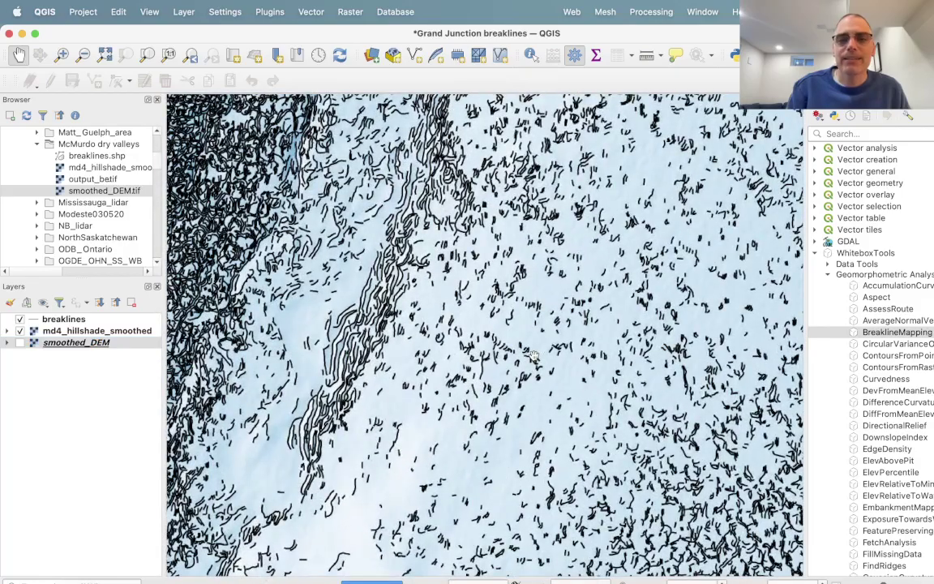
{"action": "scroll", "coordinate": [533, 356], "scroll_direction": "down", "scroll_amount": 2}
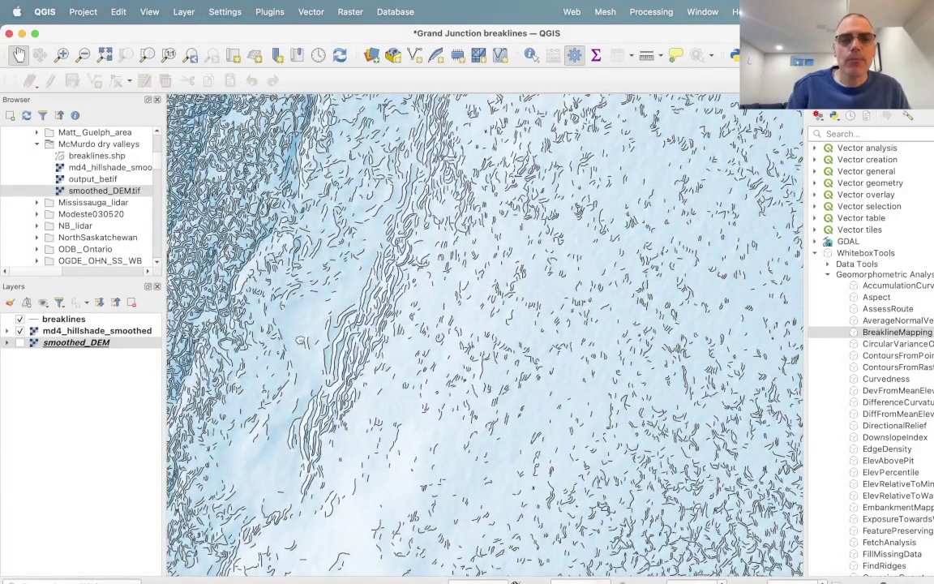
{"action": "left_click_drag", "start_coordinate": [298, 340], "coordinate": [473, 391]}
{"action": "left_click_drag", "start_coordinate": [341, 331], "coordinate": [577, 398]}
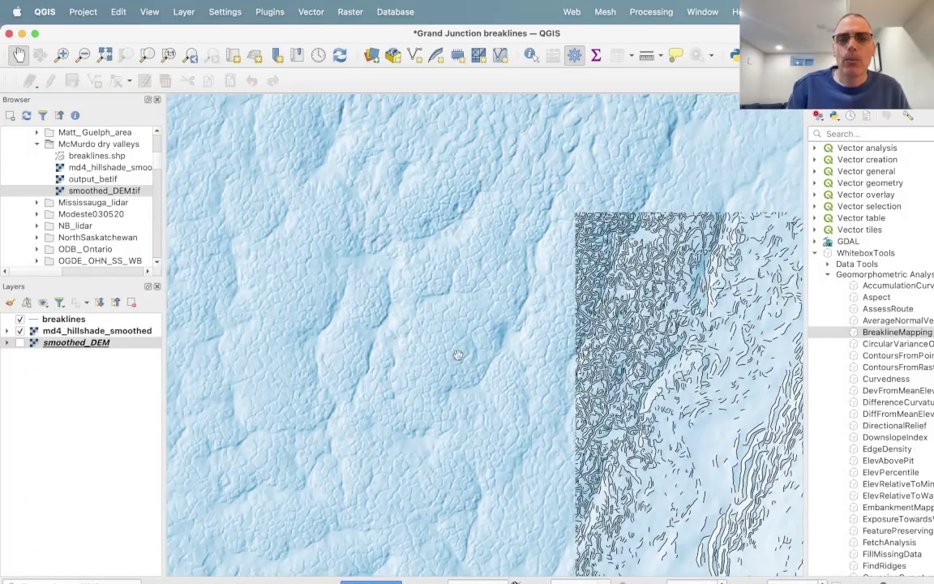
{"action": "scroll", "coordinate": [420, 328], "scroll_direction": "up", "scroll_amount": 2}
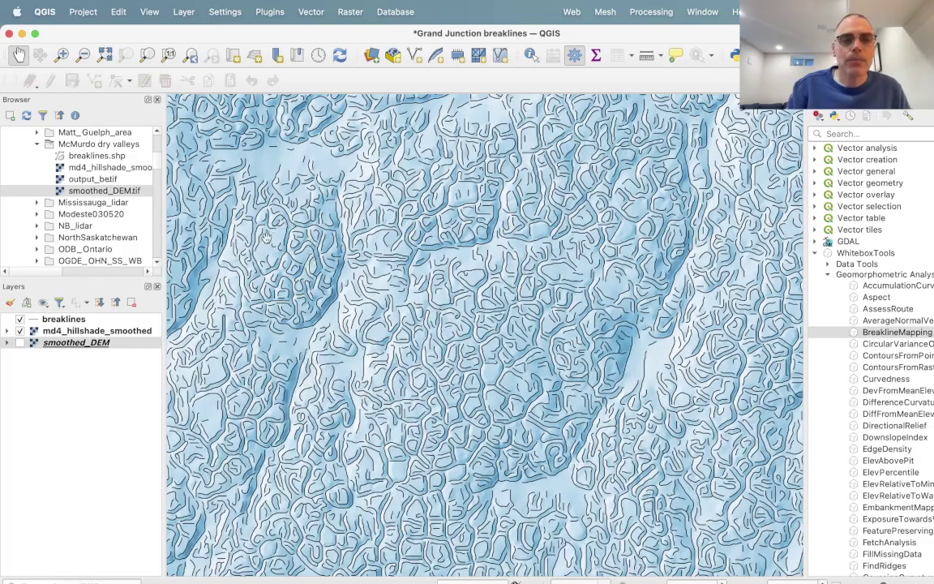
{"action": "scroll", "coordinate": [599, 499], "scroll_direction": "down", "scroll_amount": 3}
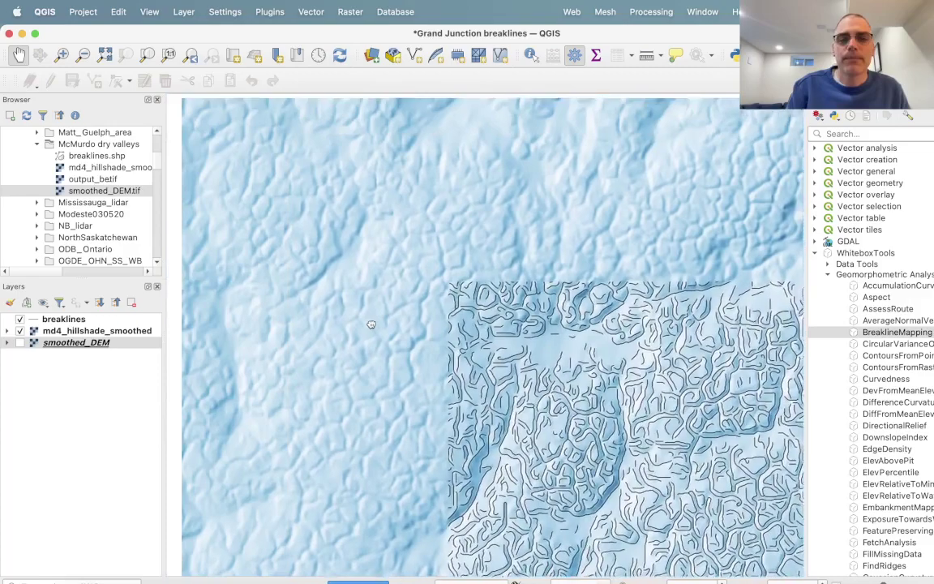
{"action": "left_click_drag", "start_coordinate": [371, 323], "coordinate": [494, 351]}
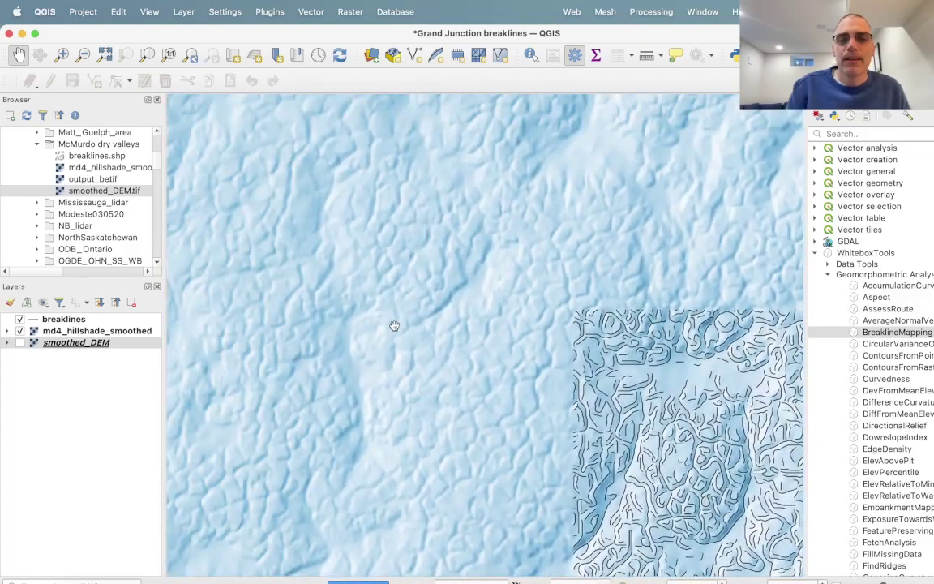
{"action": "left_click_drag", "start_coordinate": [391, 325], "coordinate": [477, 350]}
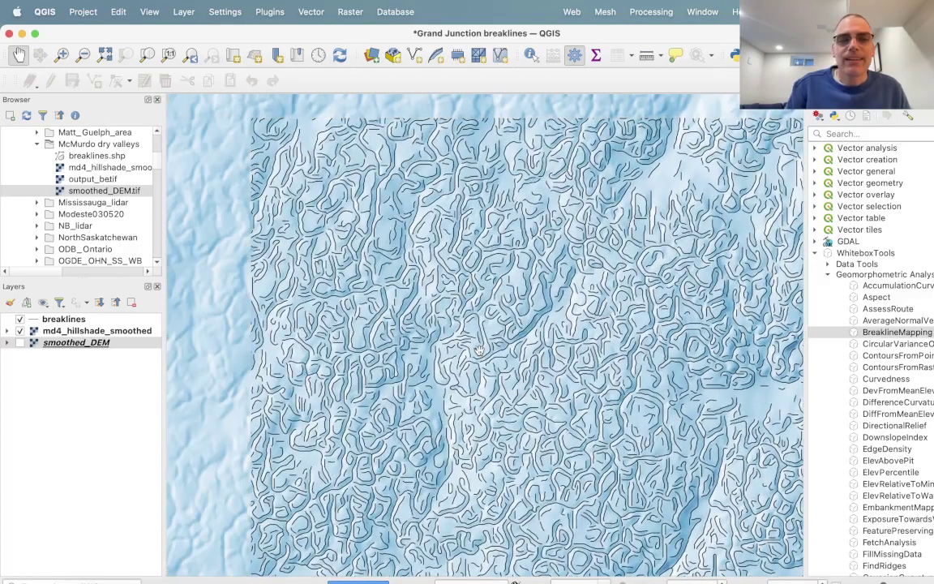
{"action": "scroll", "coordinate": [479, 350], "scroll_direction": "down", "scroll_amount": 4}
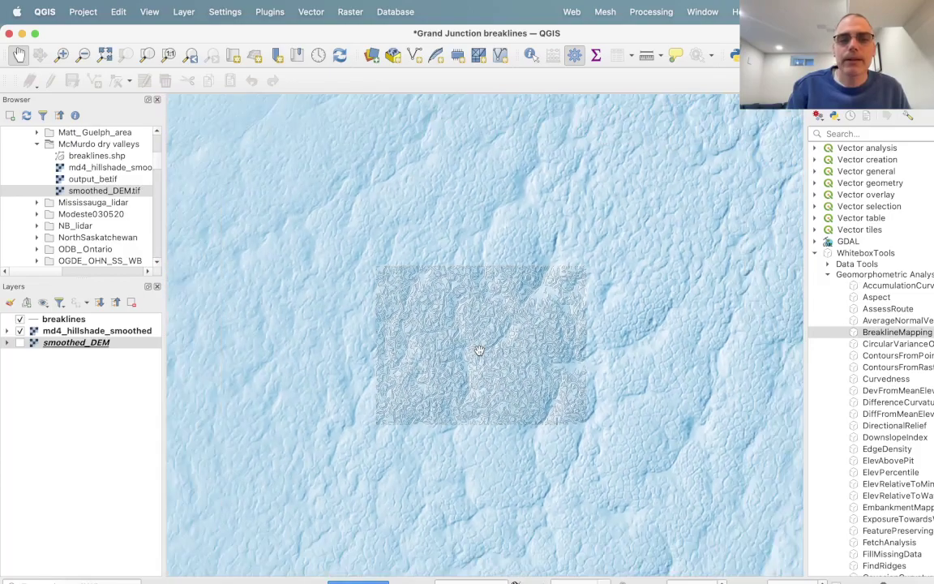
- Pan the breaklines block over the rugged valley terrain and zoom in along it
{"action": "scroll", "coordinate": [479, 350], "scroll_direction": "down", "scroll_amount": 4}
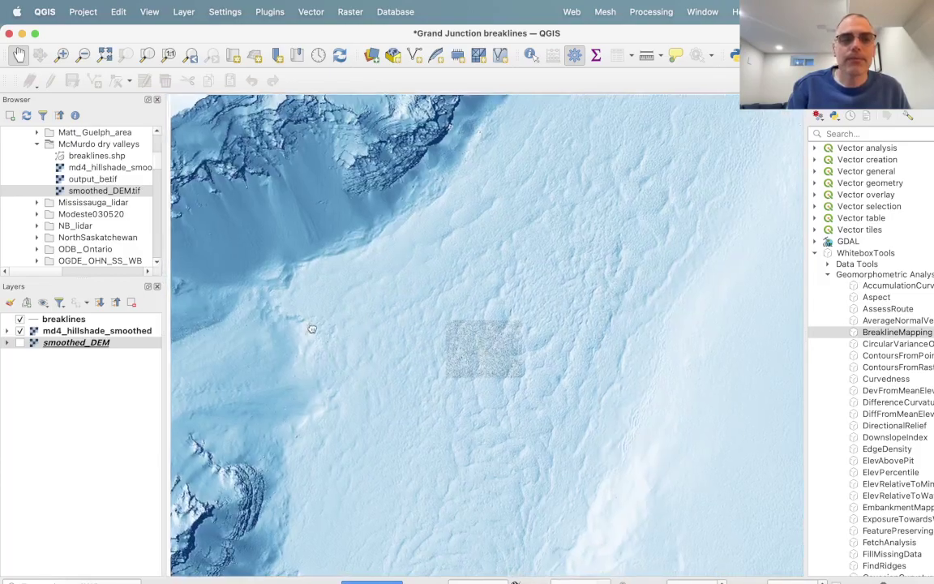
{"action": "left_click_drag", "start_coordinate": [309, 328], "coordinate": [521, 402]}
{"action": "left_click_drag", "start_coordinate": [375, 340], "coordinate": [504, 349]}
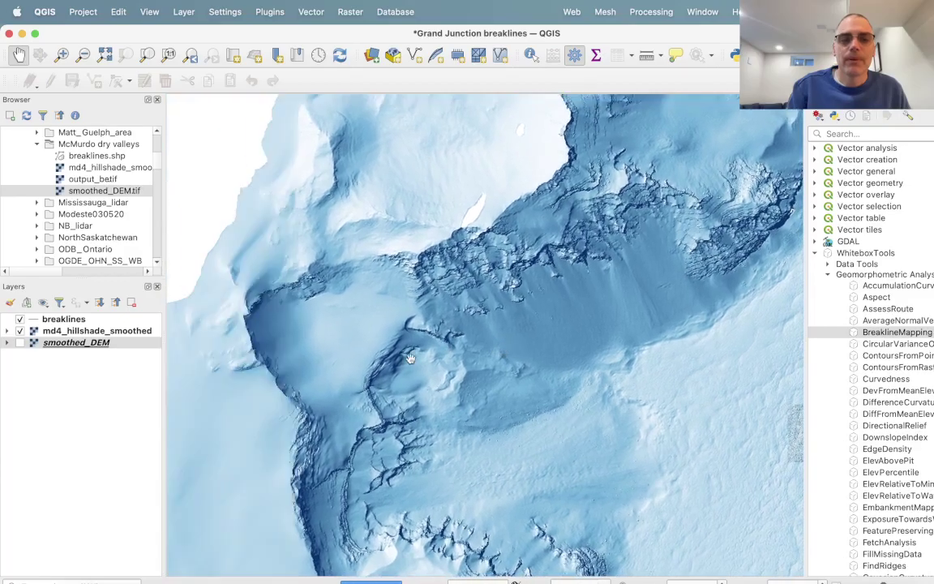
{"action": "left_click_drag", "start_coordinate": [362, 433], "coordinate": [420, 414]}
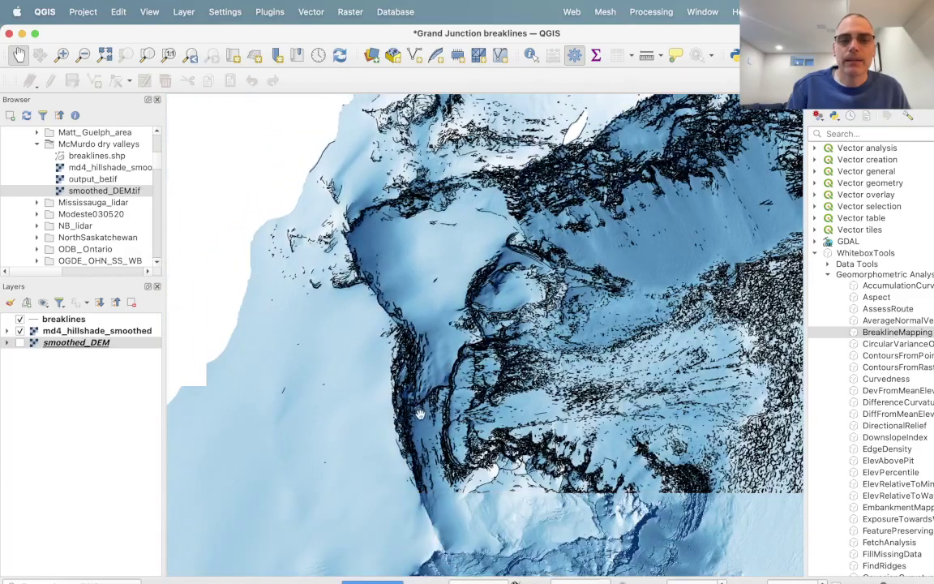
{"action": "scroll", "coordinate": [454, 393], "scroll_direction": "up", "scroll_amount": 3}
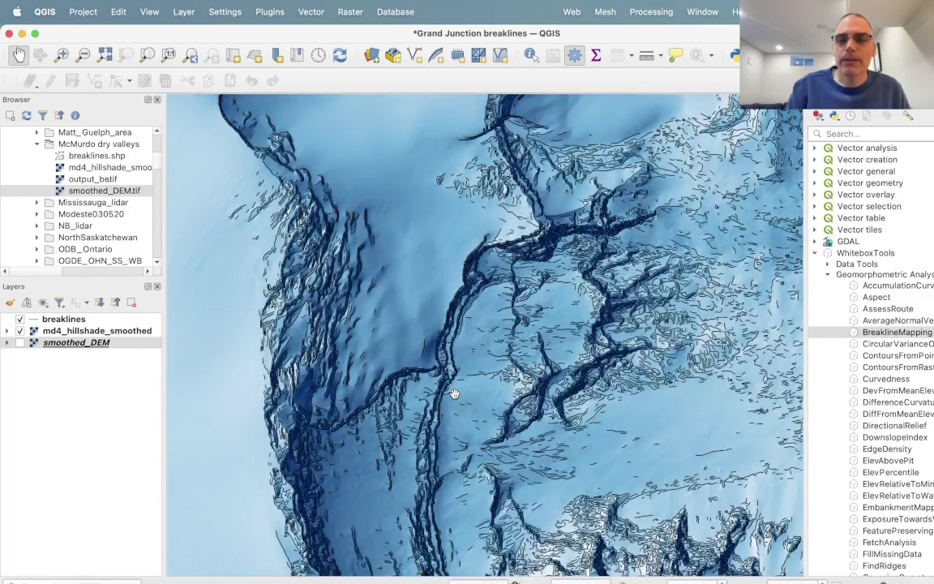
{"action": "scroll", "coordinate": [527, 324], "scroll_direction": "up", "scroll_amount": 1}
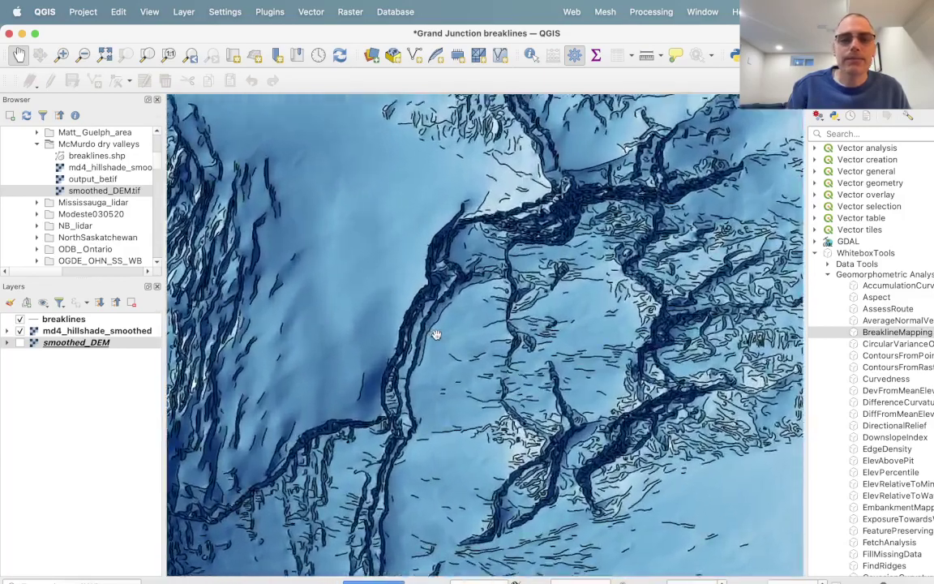
{"action": "left_click_drag", "start_coordinate": [357, 345], "coordinate": [496, 323]}
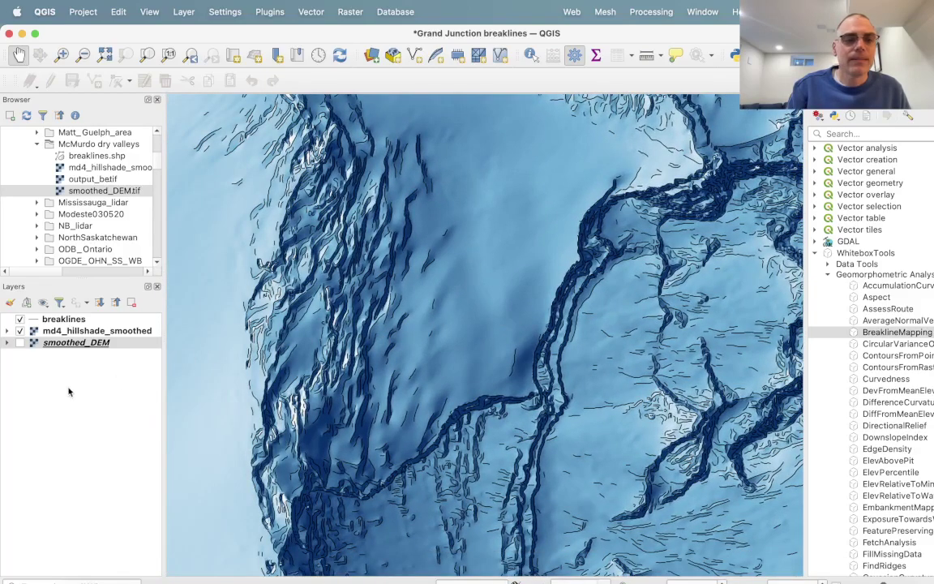
- Hide and re-show md4_hillshade_smoothed twice to view the breaklines alone
{"action": "left_click", "coordinate": [21, 330]}
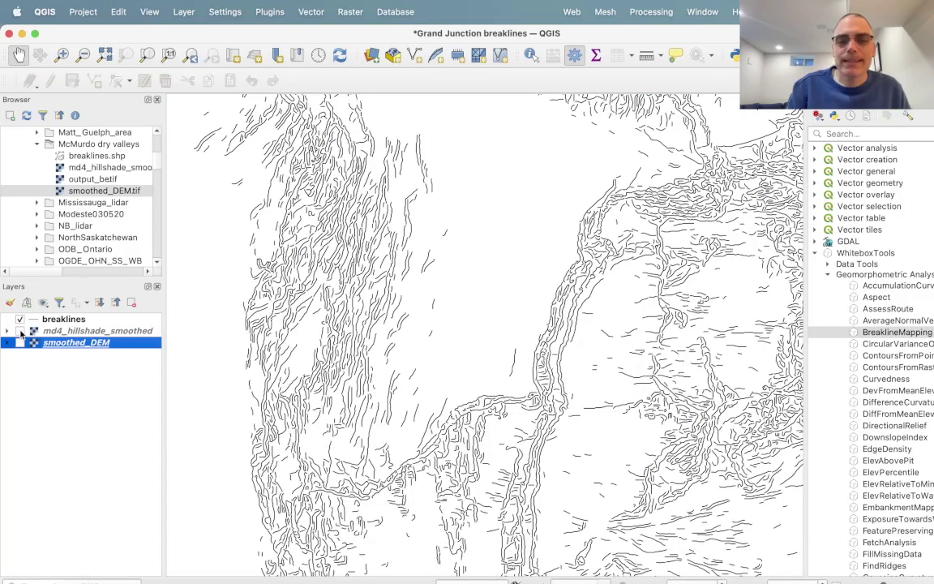
{"action": "left_click", "coordinate": [21, 331]}
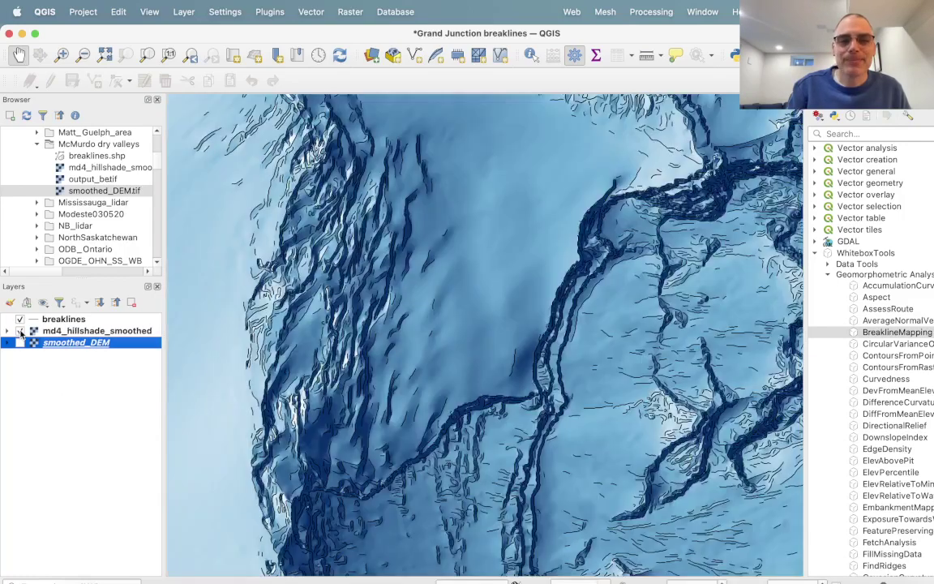
{"action": "left_click", "coordinate": [20, 331]}
{"action": "left_click", "coordinate": [20, 331]}
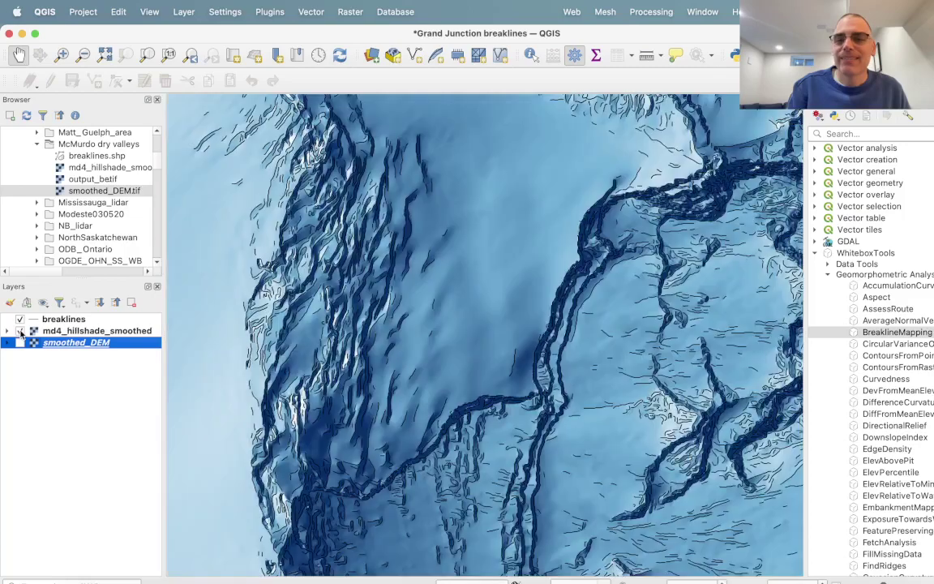
- Adjust the zoom, then compare breaklines with and without the hillshade twice more
{"action": "scroll", "coordinate": [394, 386], "scroll_direction": "down", "scroll_amount": 3}
{"action": "scroll", "coordinate": [404, 379], "scroll_direction": "up", "scroll_amount": 5}
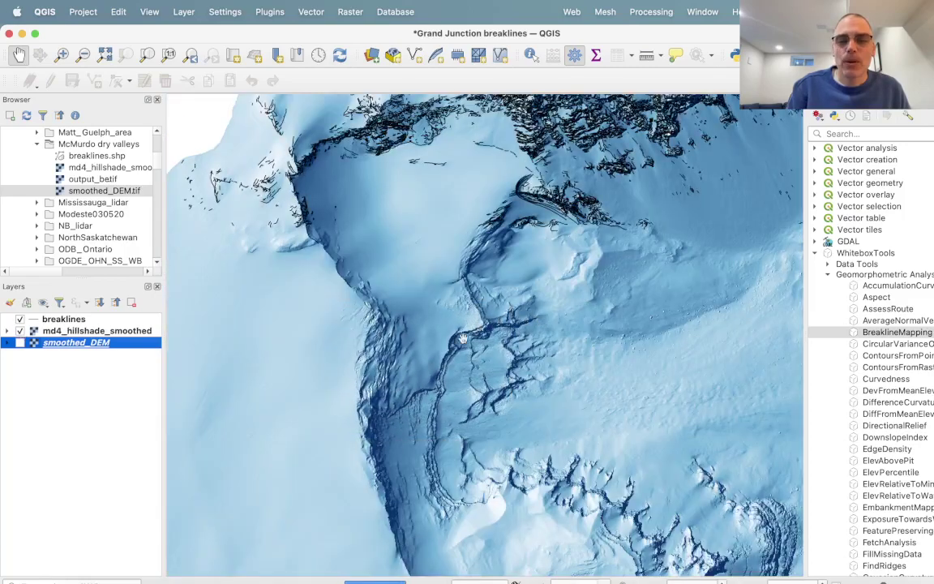
{"action": "scroll", "coordinate": [329, 397], "scroll_direction": "down", "scroll_amount": 1}
{"action": "scroll", "coordinate": [497, 342], "scroll_direction": "down", "scroll_amount": 3}
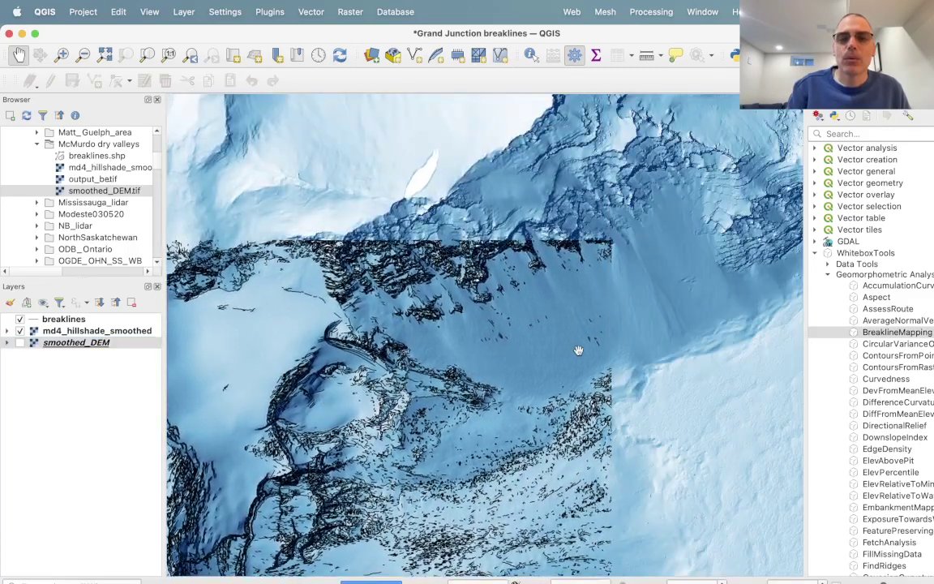
{"action": "scroll", "coordinate": [497, 342], "scroll_direction": "up", "scroll_amount": 4}
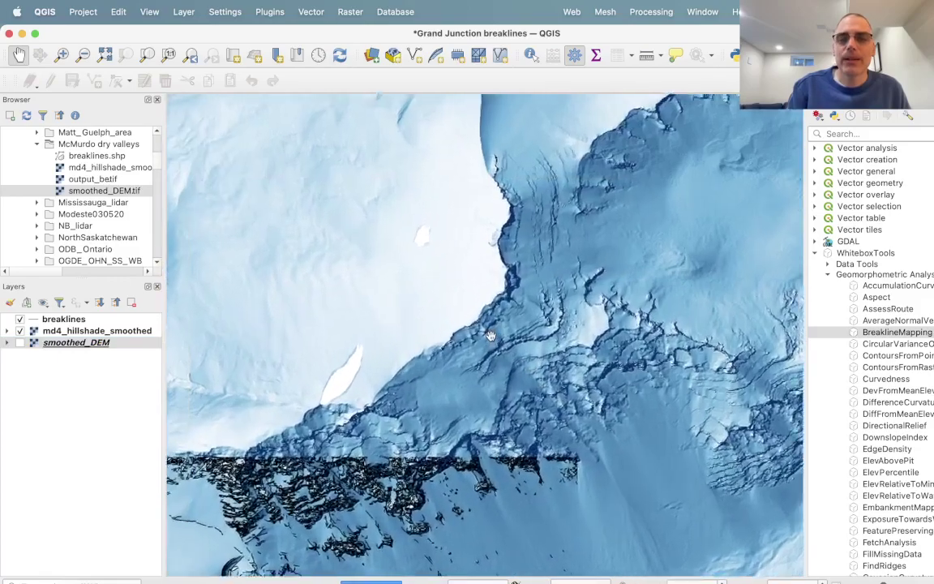
{"action": "left_click", "coordinate": [20, 331]}
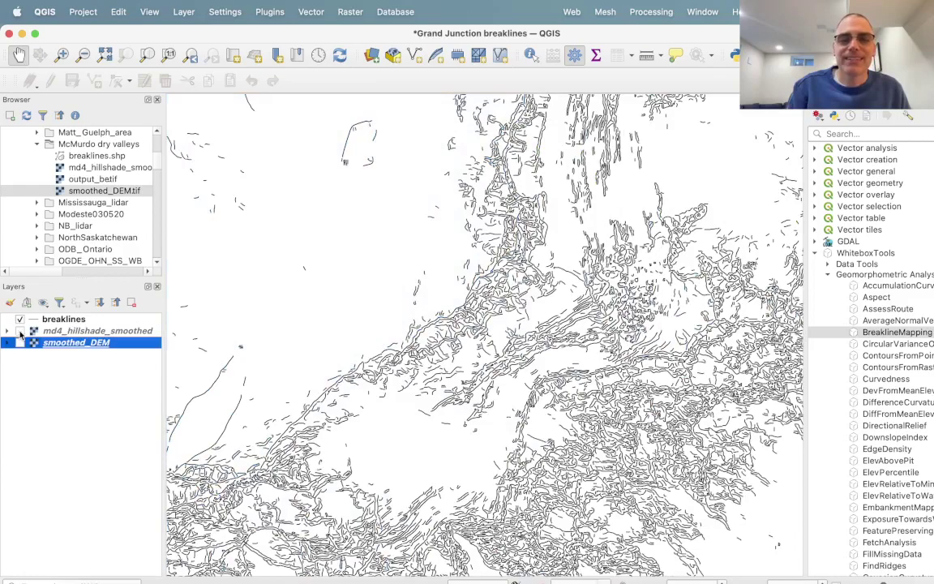
{"action": "left_click", "coordinate": [20, 331]}
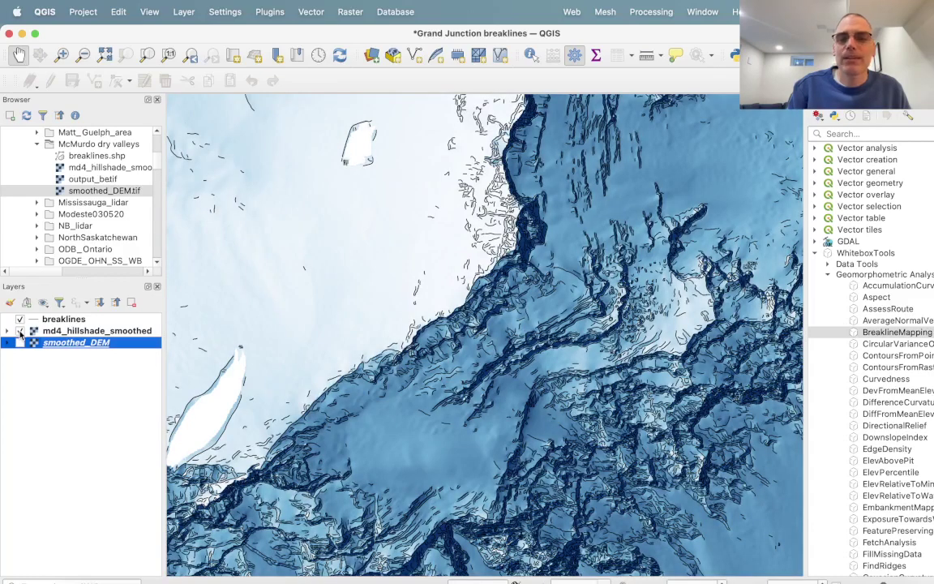
{"action": "left_click", "coordinate": [20, 332]}
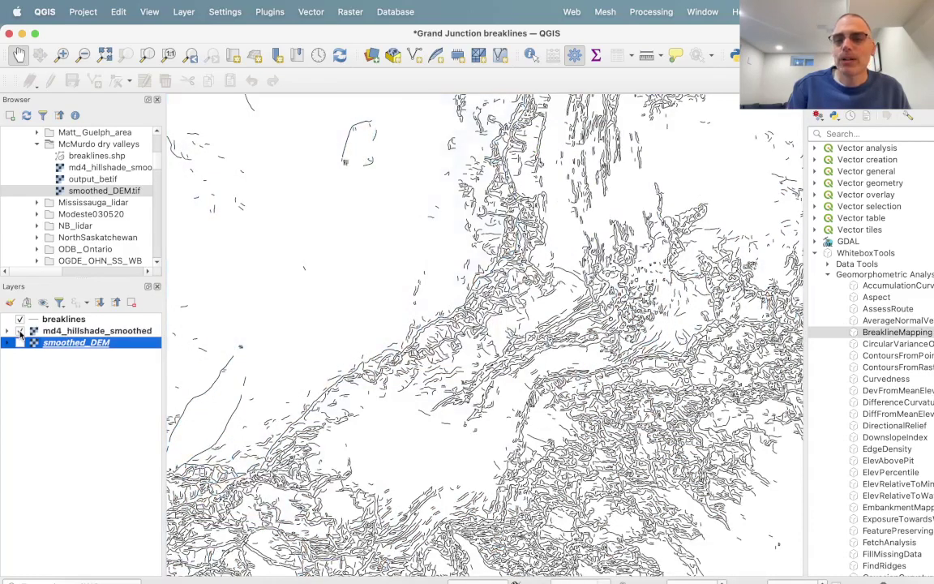
{"action": "left_click", "coordinate": [21, 331]}
- Zoom in and out to settle on a close-up of the valley walls
{"action": "scroll", "coordinate": [407, 403], "scroll_direction": "down", "scroll_amount": 3}
{"action": "scroll", "coordinate": [406, 403], "scroll_direction": "up", "scroll_amount": 3}
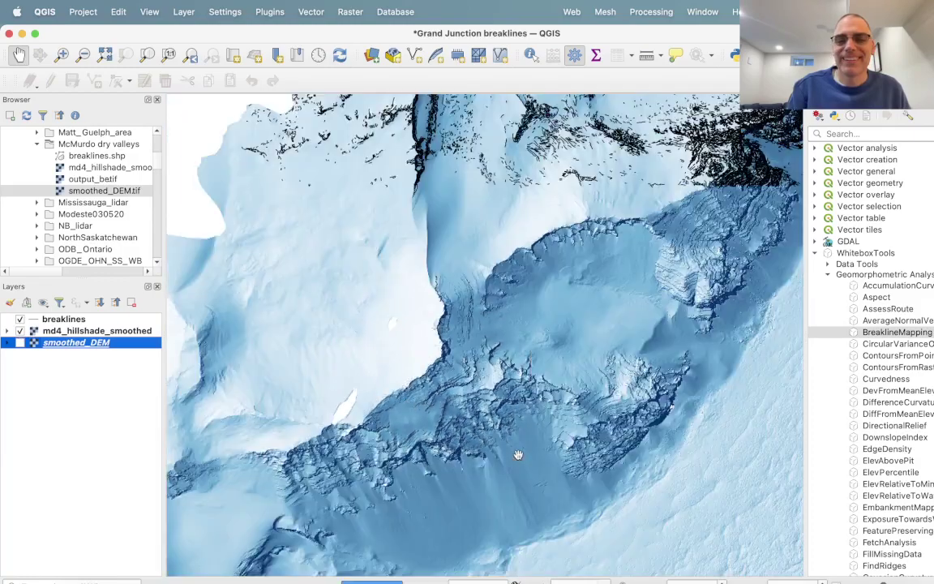
{"action": "scroll", "coordinate": [339, 280], "scroll_direction": "up", "scroll_amount": 3}
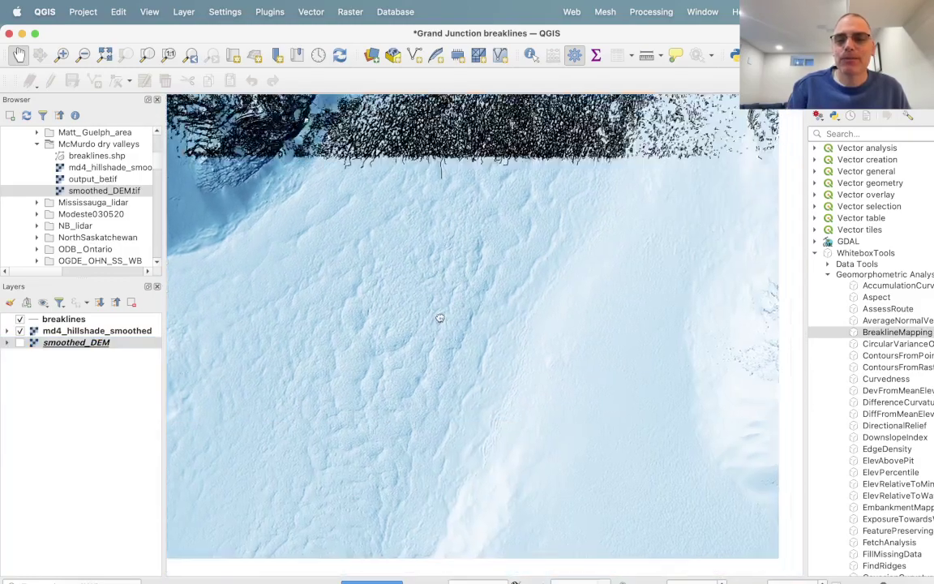
{"action": "scroll", "coordinate": [434, 325], "scroll_direction": "up", "scroll_amount": 2}
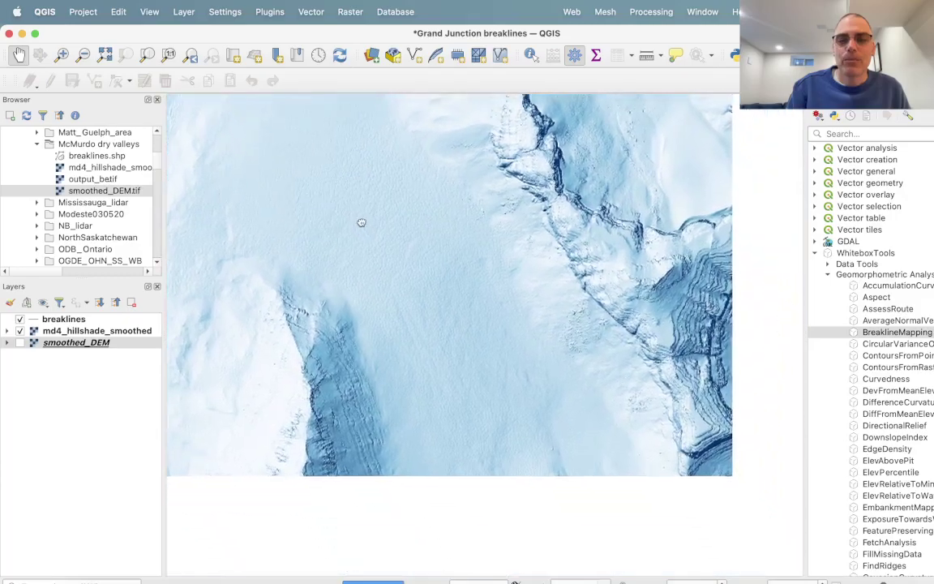
{"action": "scroll", "coordinate": [434, 344], "scroll_direction": "down", "scroll_amount": 3}
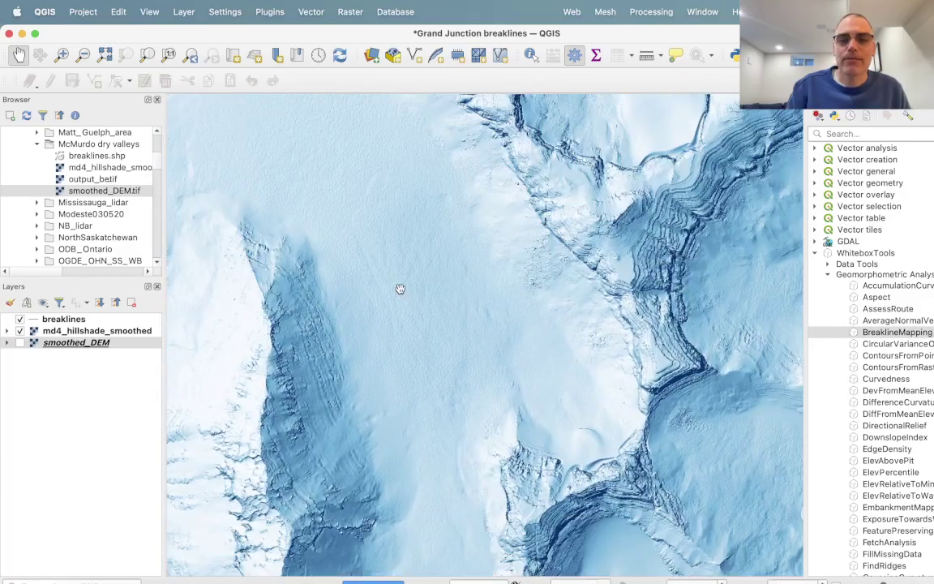
{"action": "scroll", "coordinate": [481, 299], "scroll_direction": "up", "scroll_amount": 2}
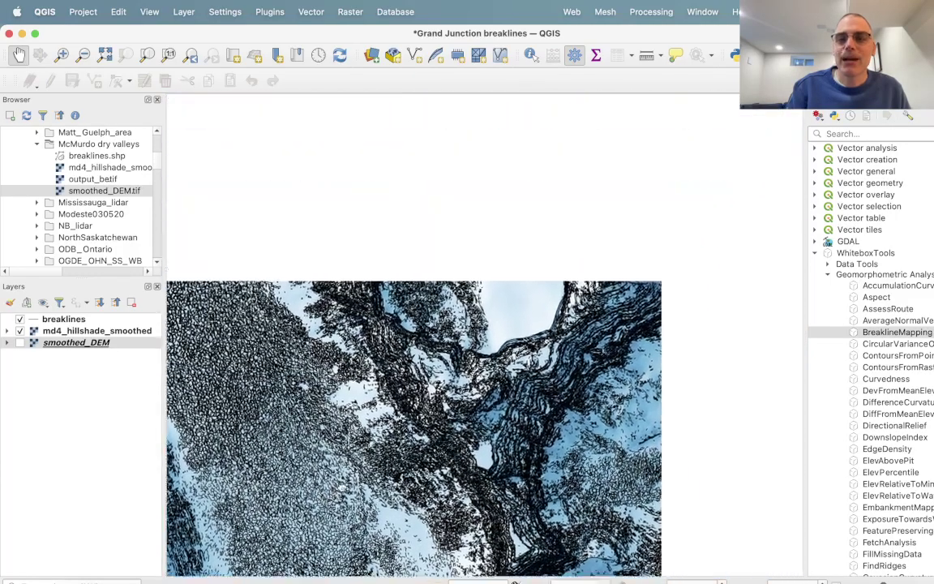
{"action": "scroll", "coordinate": [364, 284], "scroll_direction": "down", "scroll_amount": 2}
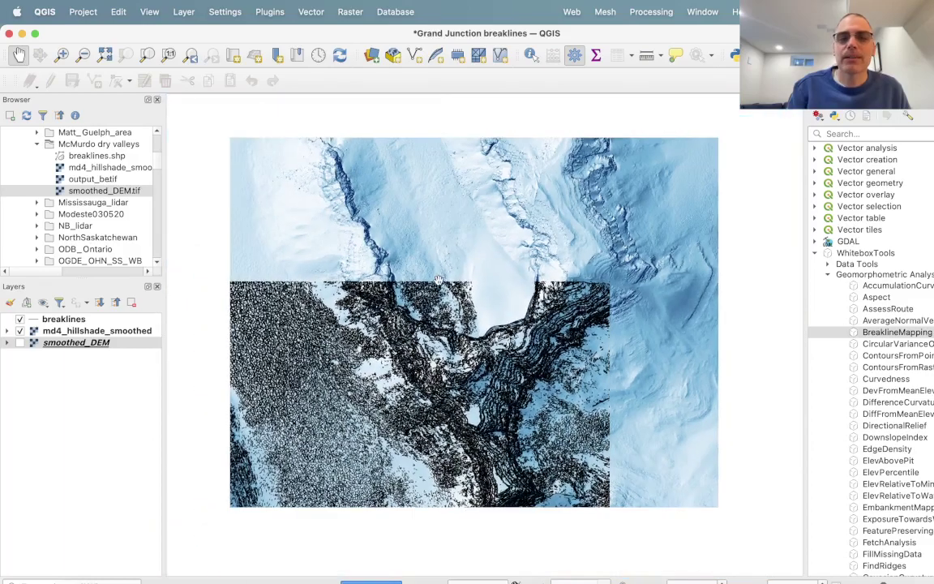
{"action": "scroll", "coordinate": [439, 359], "scroll_direction": "up", "scroll_amount": 3}
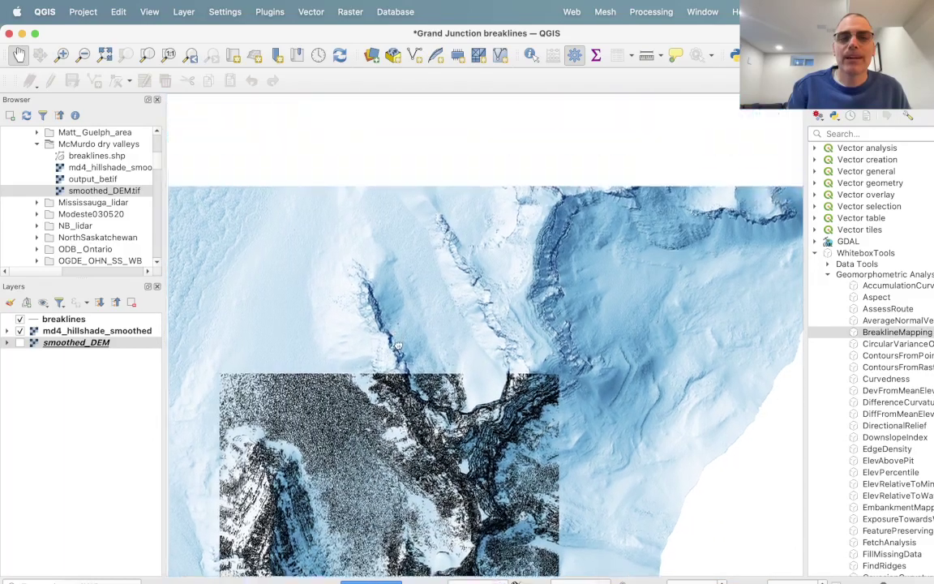
{"action": "scroll", "coordinate": [439, 359], "scroll_direction": "up", "scroll_amount": 1}
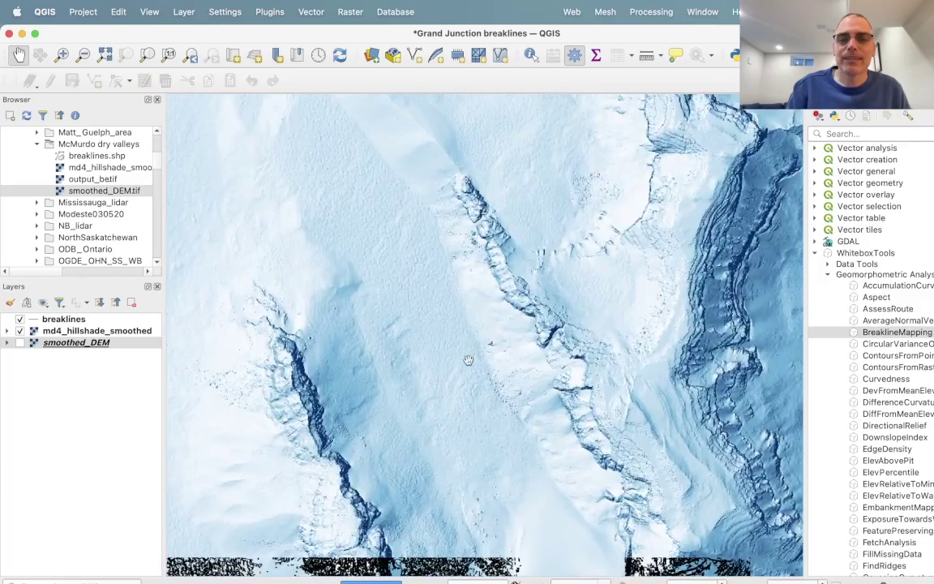
- Zoom in and out over the breaklines, finishing close on the banded ridge
{"action": "scroll", "coordinate": [482, 416], "scroll_direction": "down", "scroll_amount": 1}
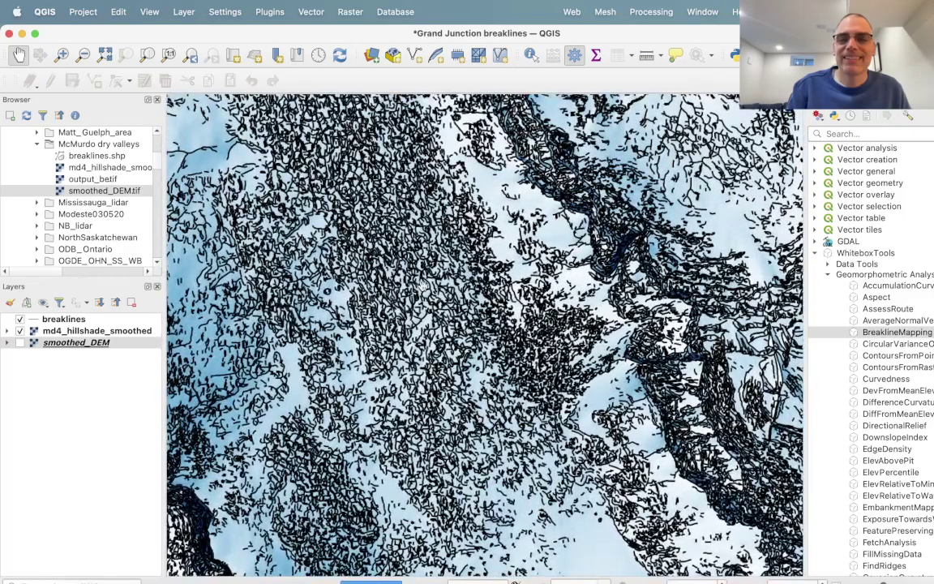
{"action": "scroll", "coordinate": [420, 285], "scroll_direction": "up", "scroll_amount": 2}
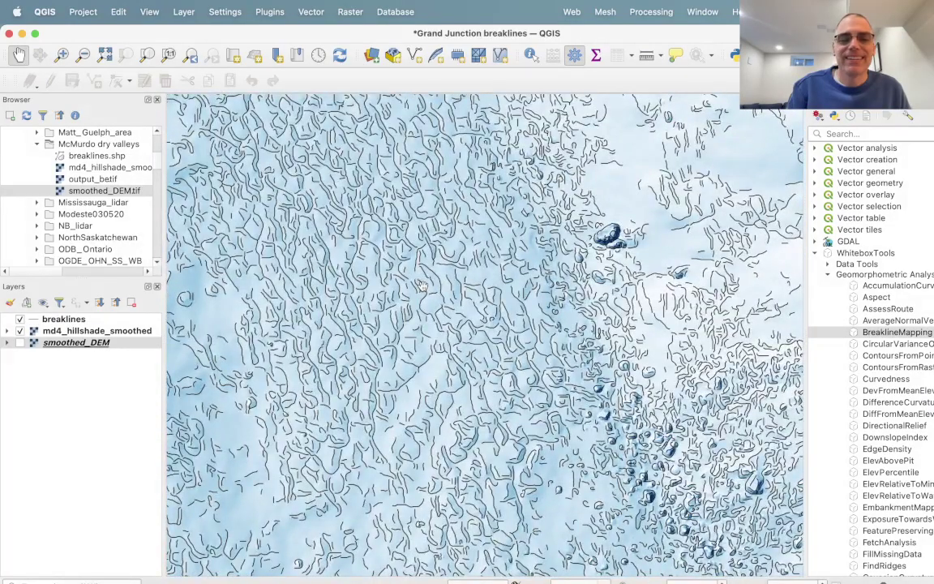
{"action": "scroll", "coordinate": [422, 285], "scroll_direction": "up", "scroll_amount": 1}
{"action": "scroll", "coordinate": [447, 324], "scroll_direction": "down", "scroll_amount": 1}
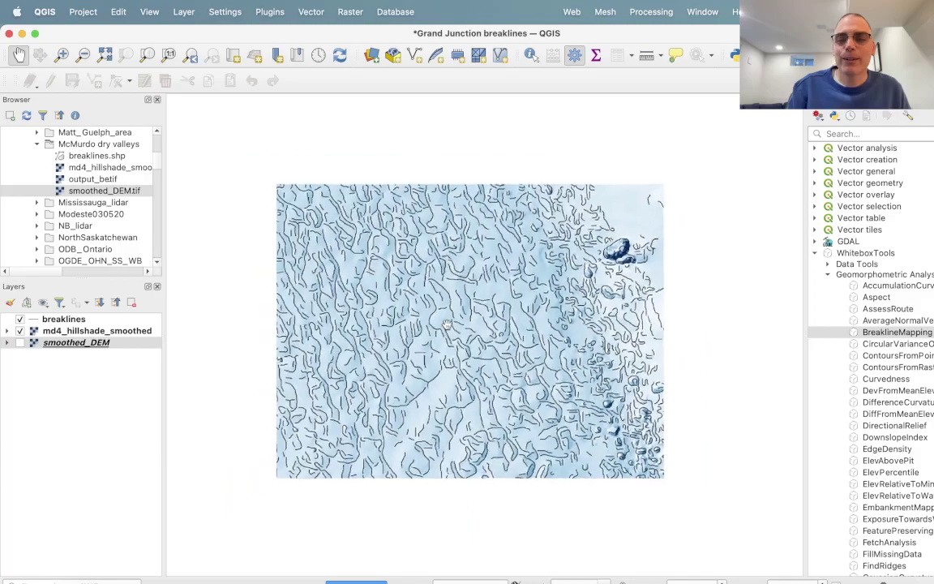
{"action": "scroll", "coordinate": [446, 325], "scroll_direction": "down", "scroll_amount": 1}
{"action": "scroll", "coordinate": [549, 268], "scroll_direction": "up", "scroll_amount": 1}
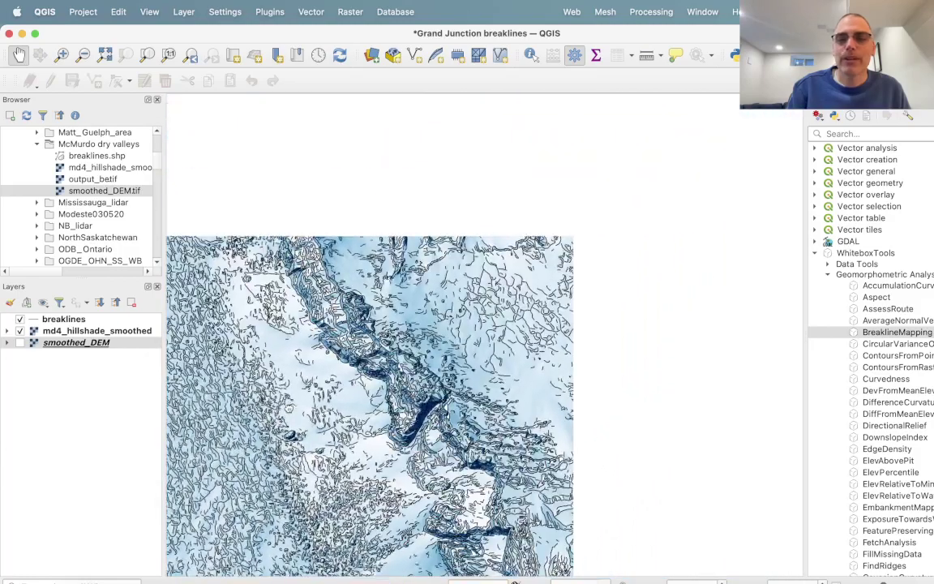
{"action": "scroll", "coordinate": [487, 324], "scroll_direction": "up", "scroll_amount": 3}
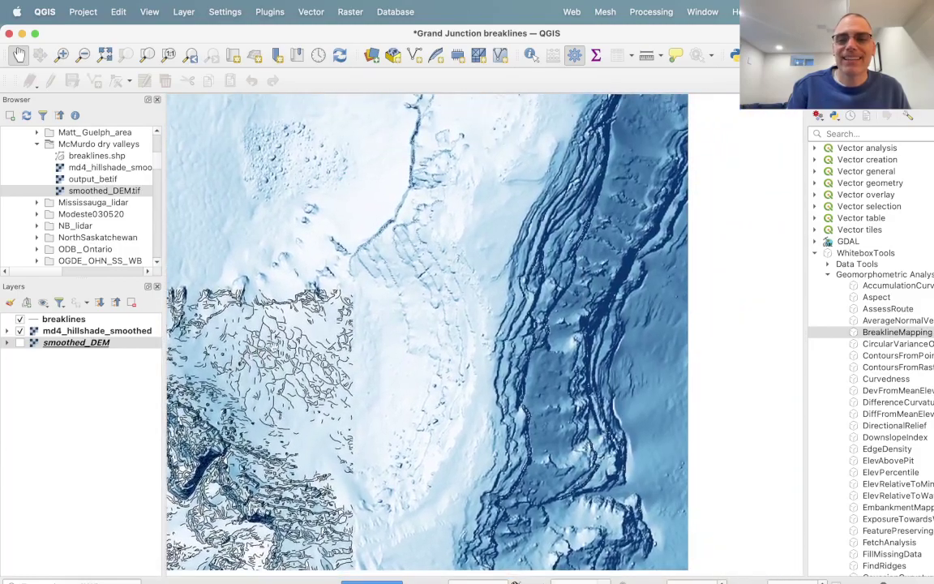
{"action": "scroll", "coordinate": [277, 344], "scroll_direction": "up", "scroll_amount": 2}
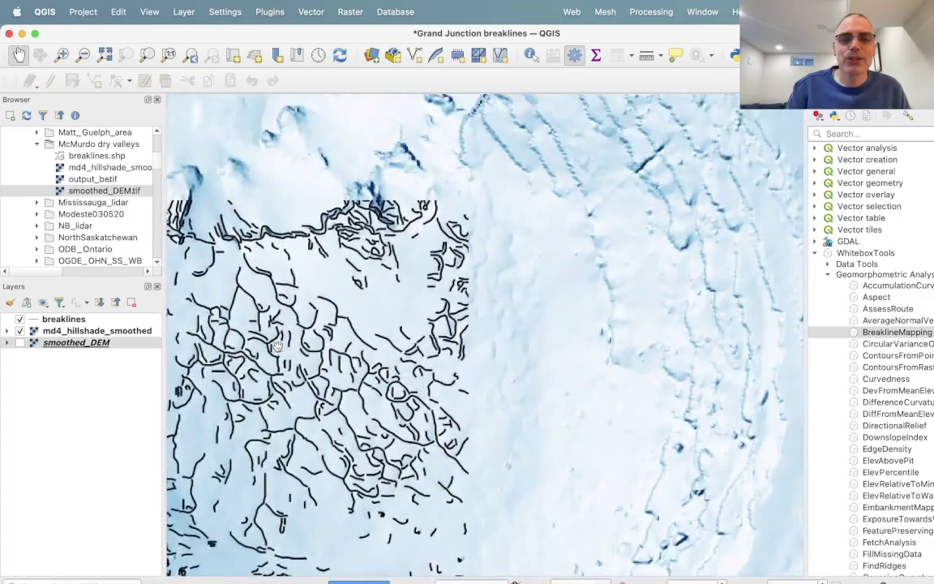
{"action": "scroll", "coordinate": [324, 357], "scroll_direction": "down", "scroll_amount": 1}
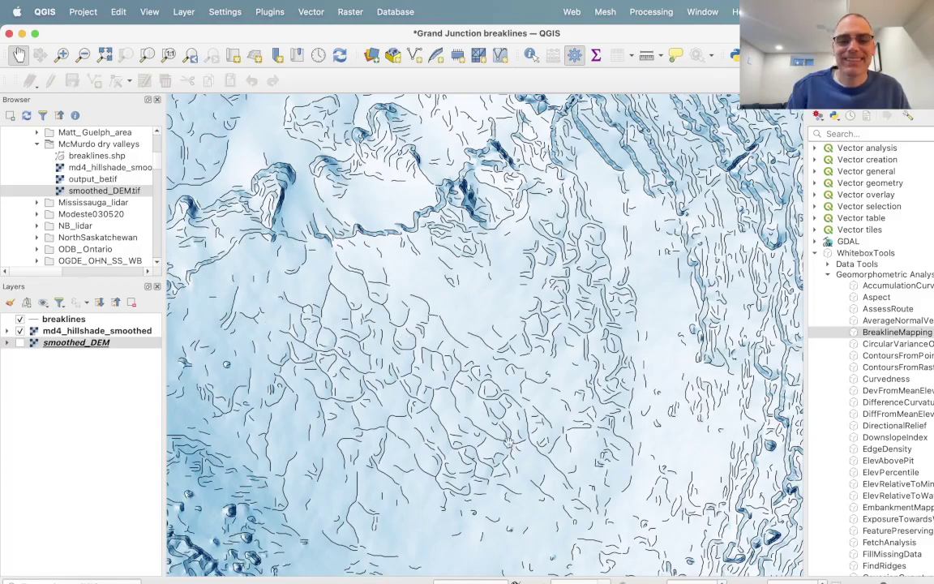
{"action": "scroll", "coordinate": [508, 441], "scroll_direction": "up", "scroll_amount": 3}
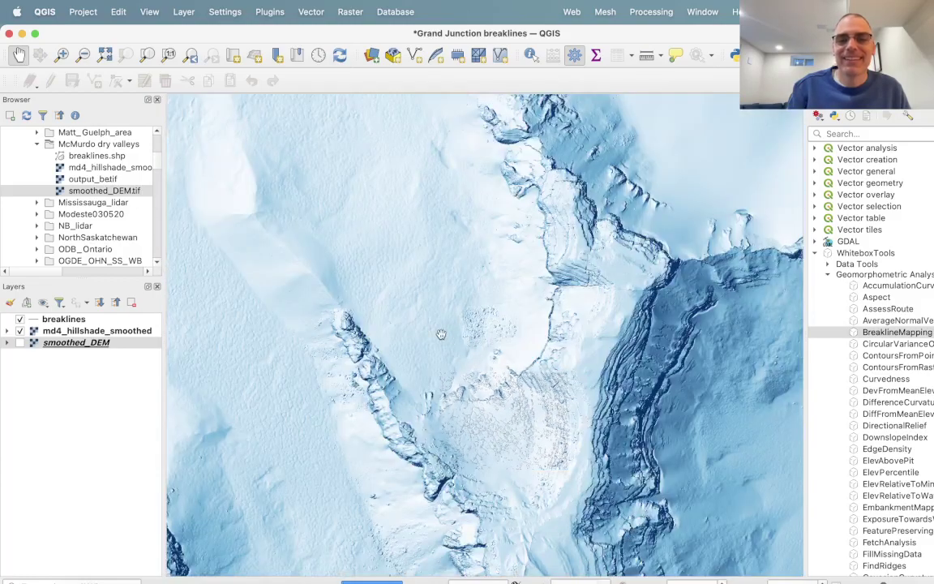
{"action": "scroll", "coordinate": [496, 345], "scroll_direction": "down", "scroll_amount": 2}
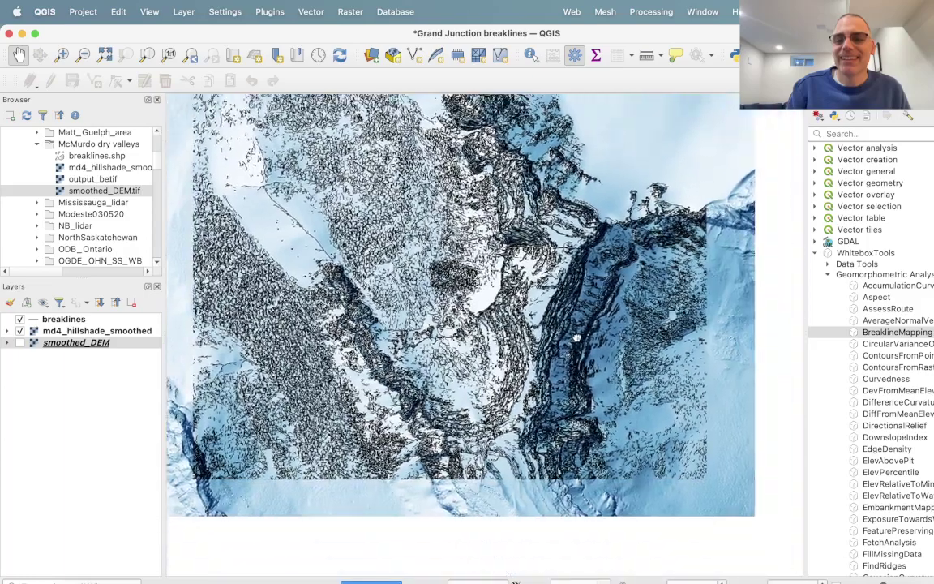
{"action": "scroll", "coordinate": [486, 259], "scroll_direction": "up", "scroll_amount": 3}
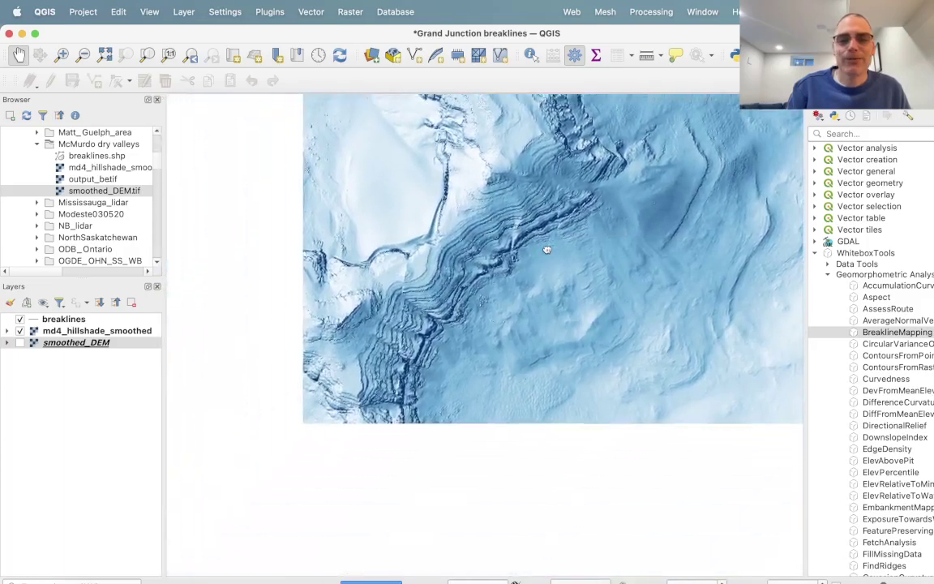
- Shift across the terraced slopes and toggle md4_hillshade_smoothed off and back on
{"action": "scroll", "coordinate": [466, 268], "scroll_direction": "up", "scroll_amount": 4}
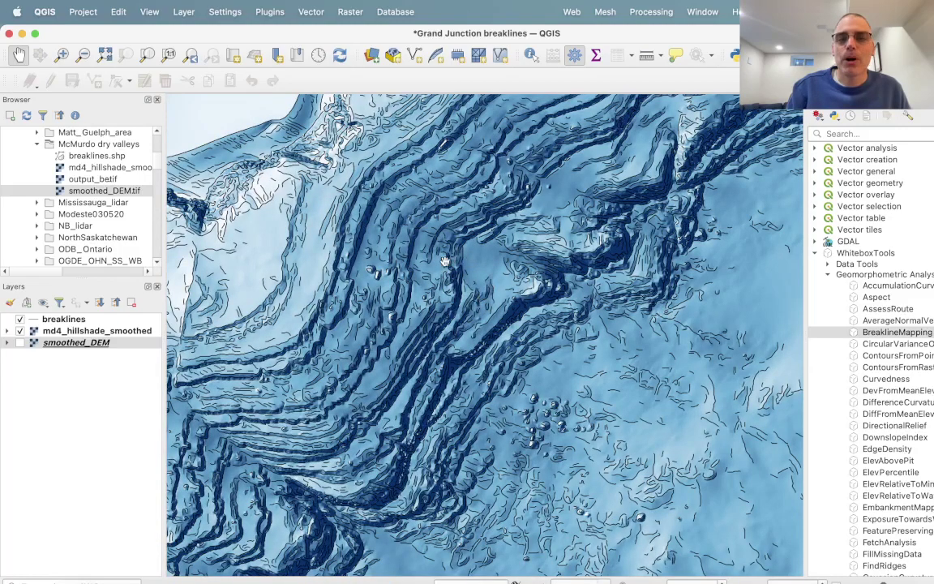
{"action": "left_click_drag", "start_coordinate": [444, 261], "coordinate": [469, 276]}
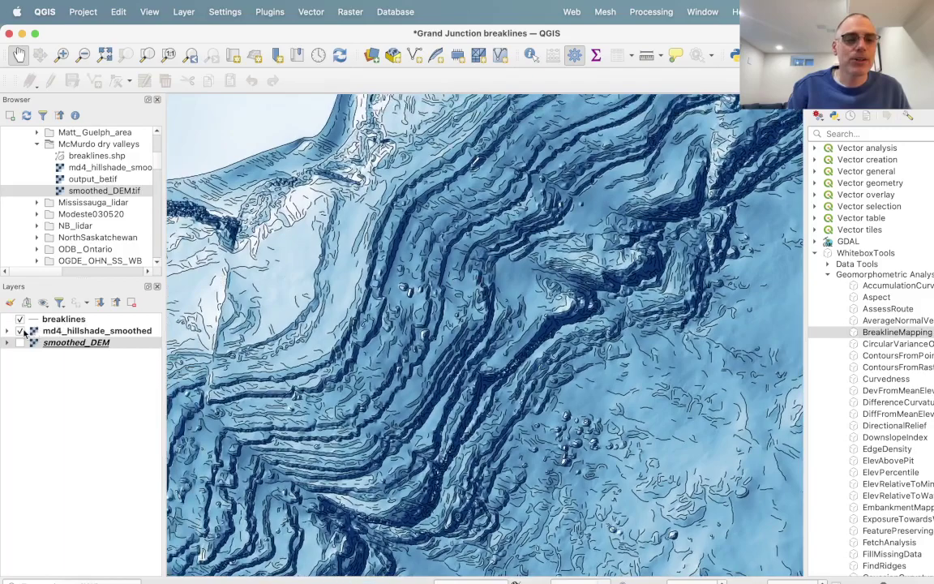
{"action": "left_click", "coordinate": [20, 330]}
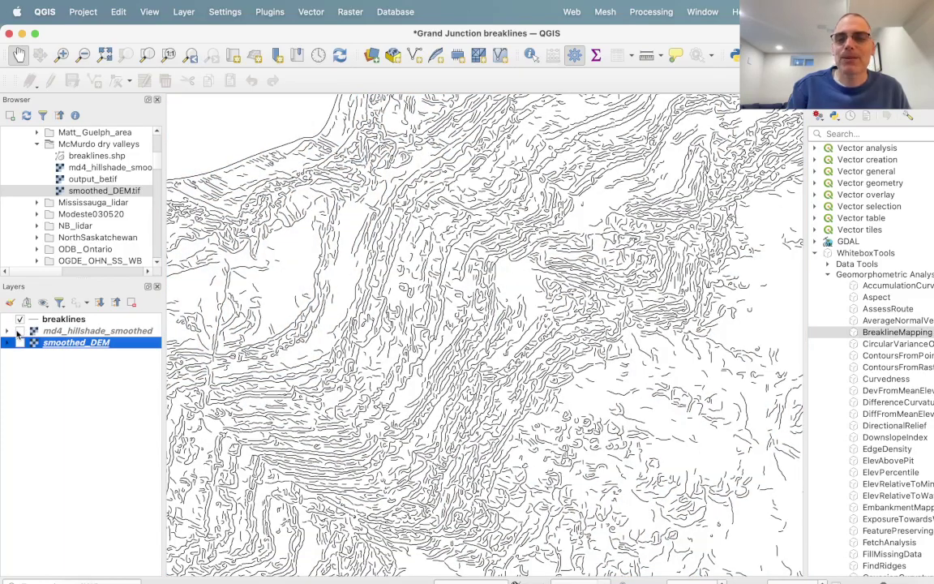
{"action": "left_click", "coordinate": [21, 330]}
- Rezoom and pan to another part of the terraced valley
{"action": "scroll", "coordinate": [385, 357], "scroll_direction": "up", "scroll_amount": 2}
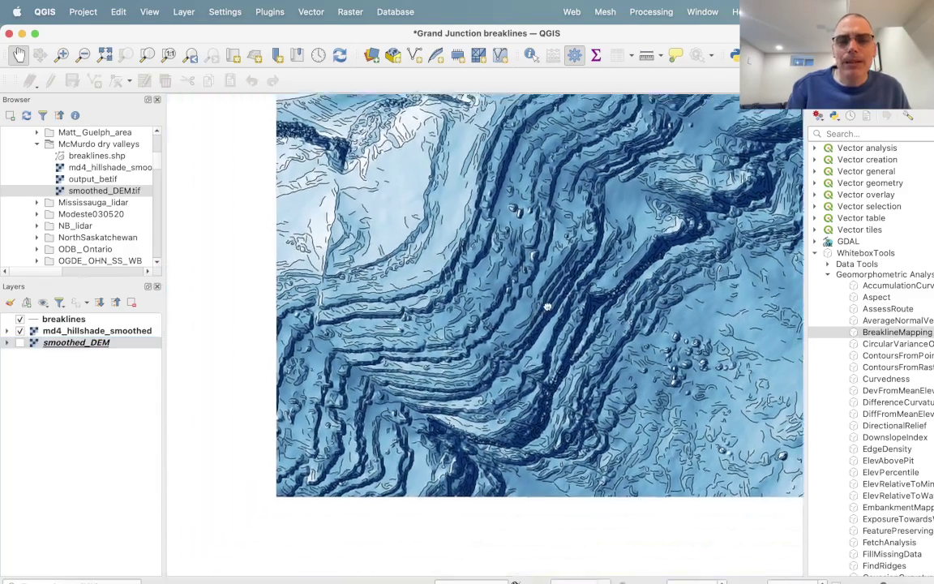
{"action": "scroll", "coordinate": [448, 423], "scroll_direction": "down", "scroll_amount": 3}
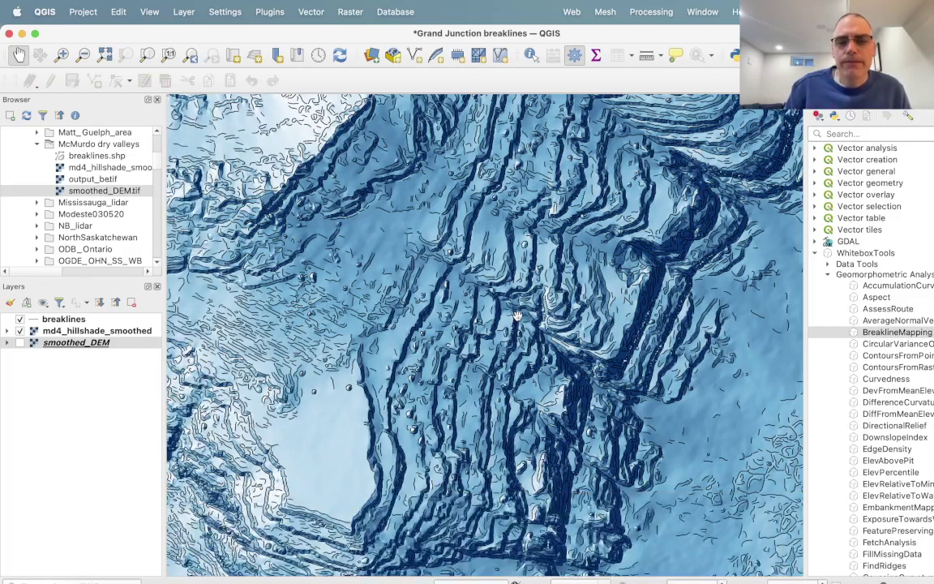
{"action": "scroll", "coordinate": [516, 316], "scroll_direction": "down", "scroll_amount": 1}
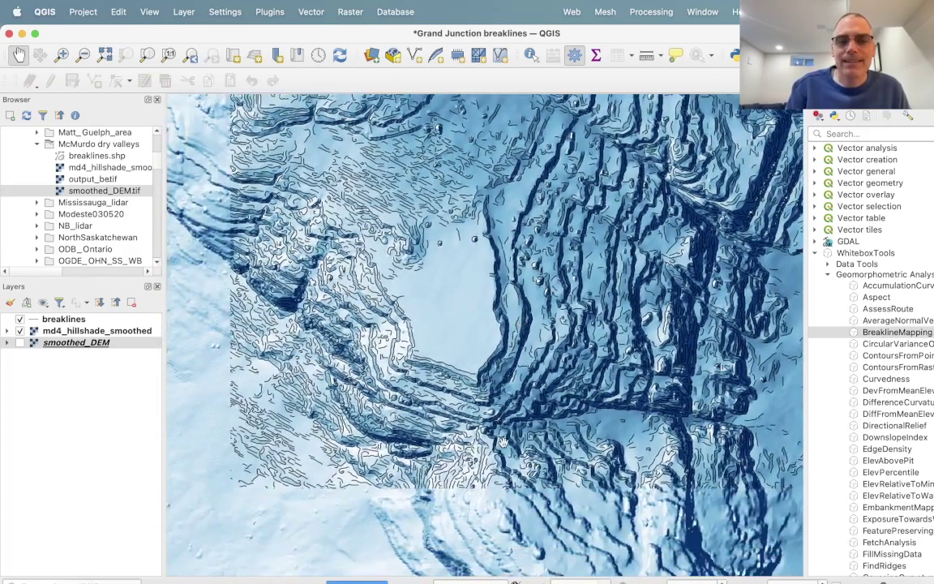
{"action": "left_click_drag", "start_coordinate": [454, 395], "coordinate": [495, 373]}
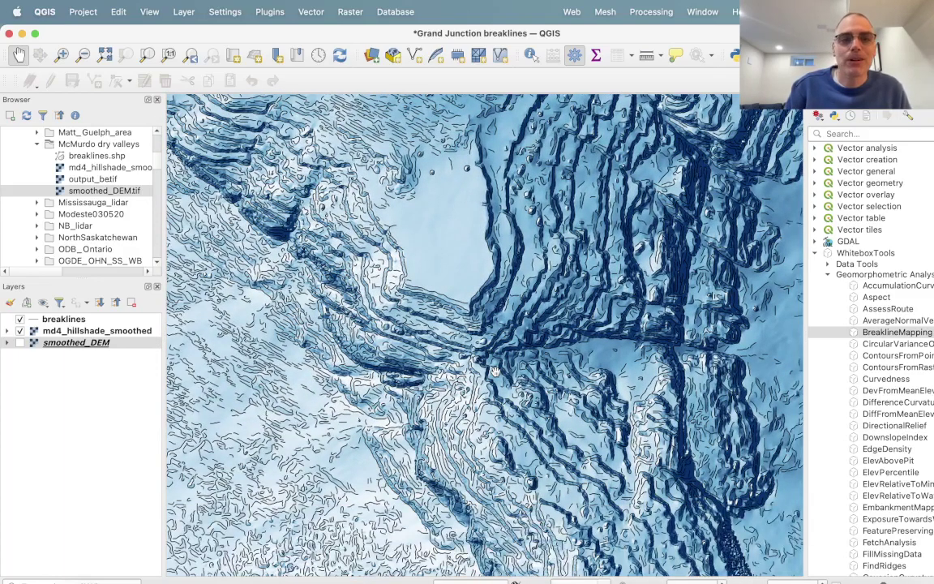
{"action": "left_click", "coordinate": [69, 320]}
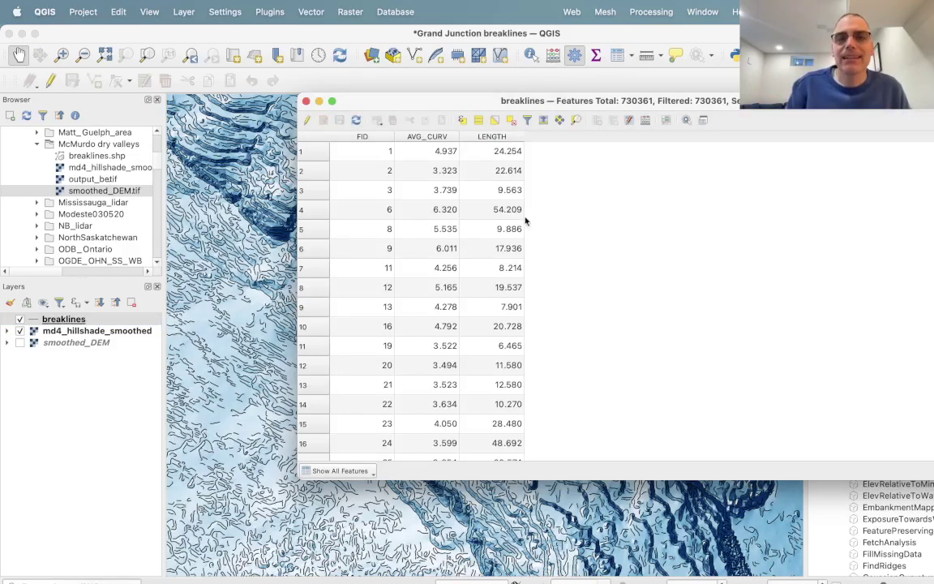
{"action": "left_click", "coordinate": [305, 100]}
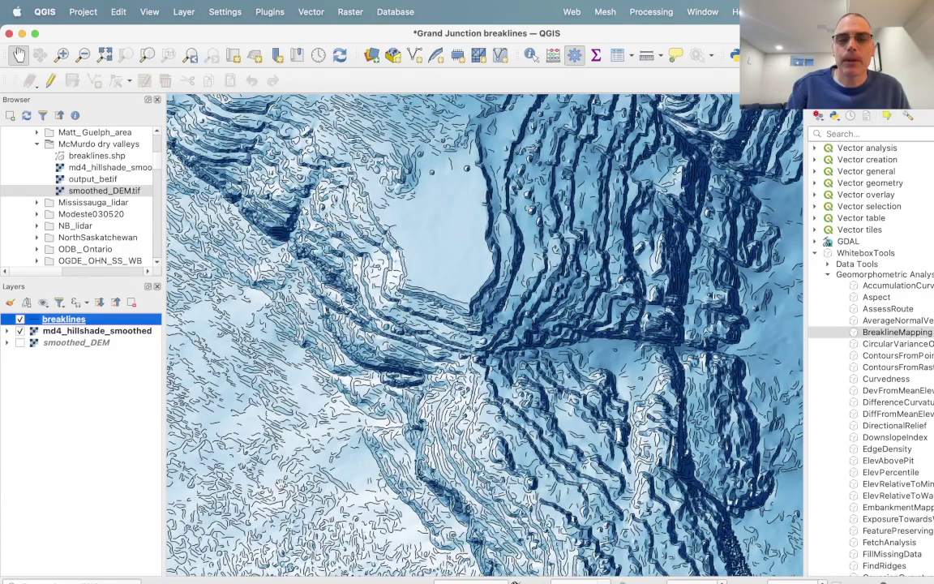
{"action": "left_click_drag", "start_coordinate": [241, 484], "coordinate": [304, 446]}
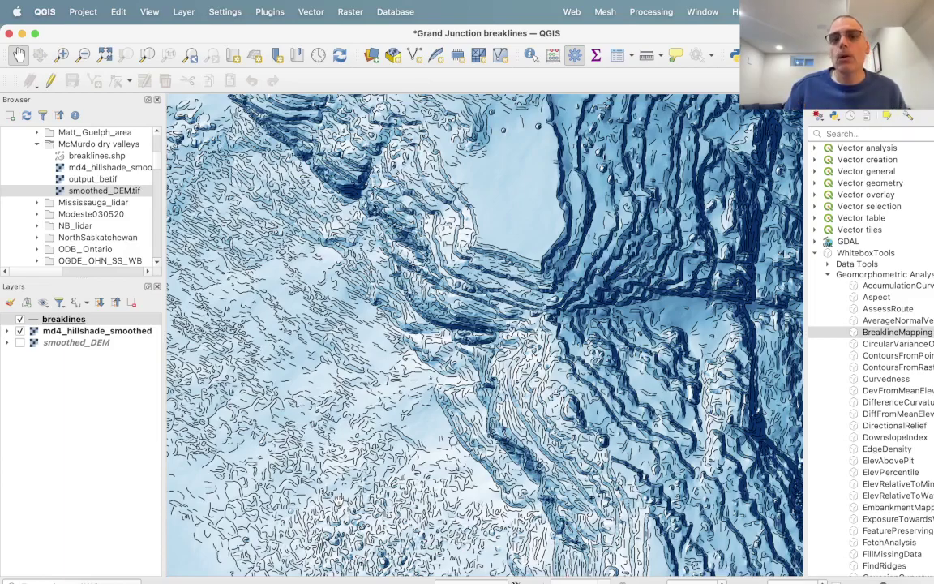
- Zoom out, pan west, and zoom in on the honeycomb-patterned flat ground
{"action": "scroll", "coordinate": [308, 438], "scroll_direction": "down", "scroll_amount": 3}
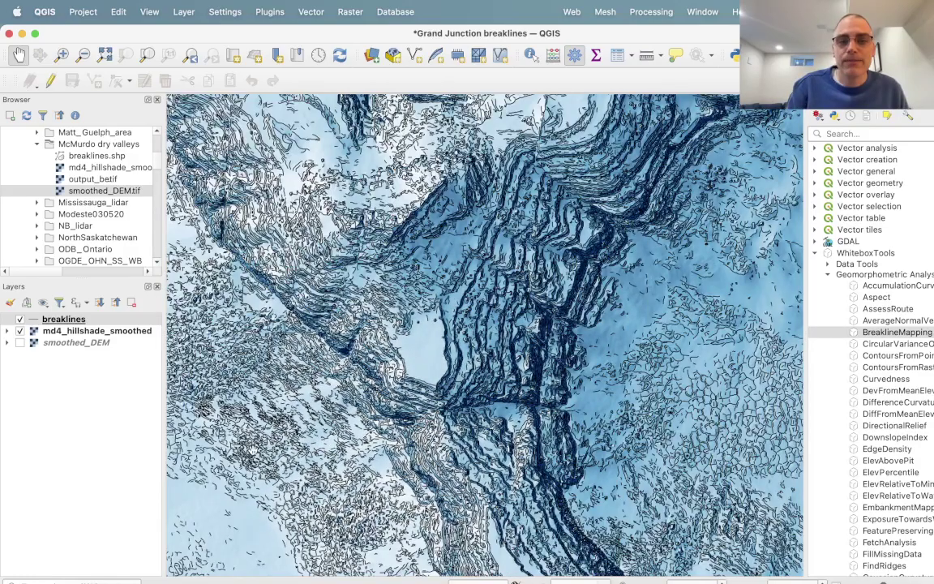
{"action": "left_click_drag", "start_coordinate": [229, 405], "coordinate": [267, 328]}
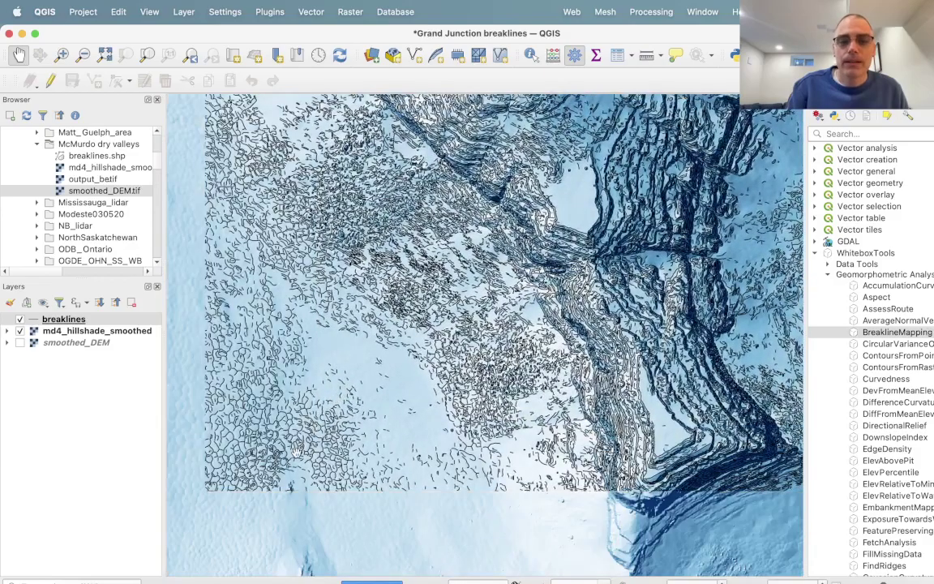
{"action": "scroll", "coordinate": [295, 452], "scroll_direction": "up", "scroll_amount": 2}
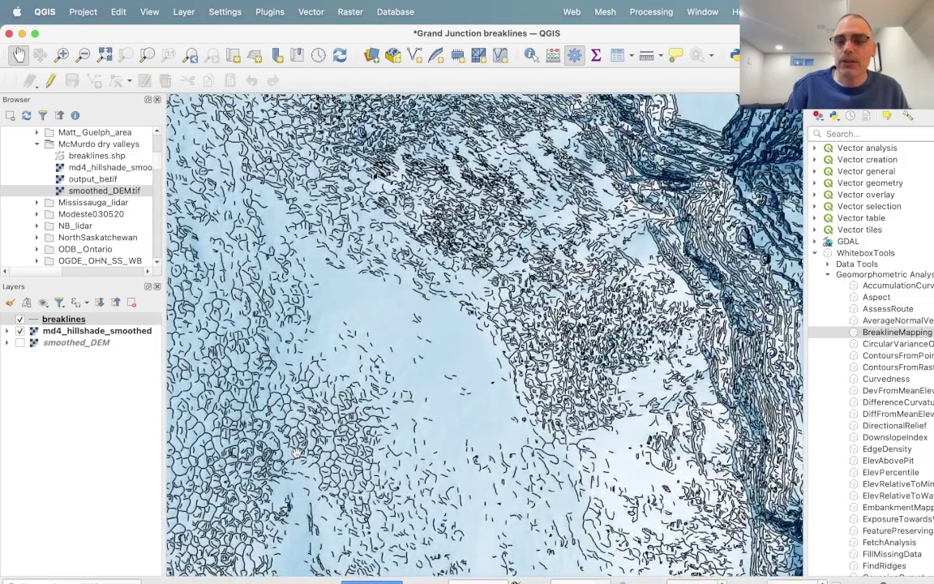